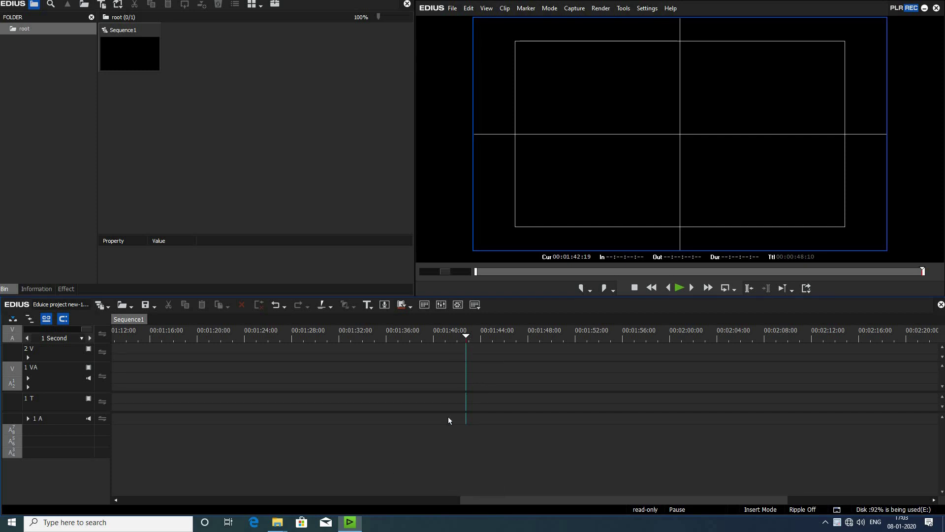
- Create a new QuickTitler clip on the 1 T track at the playhead and maximize its editing window
right_click(456, 402)
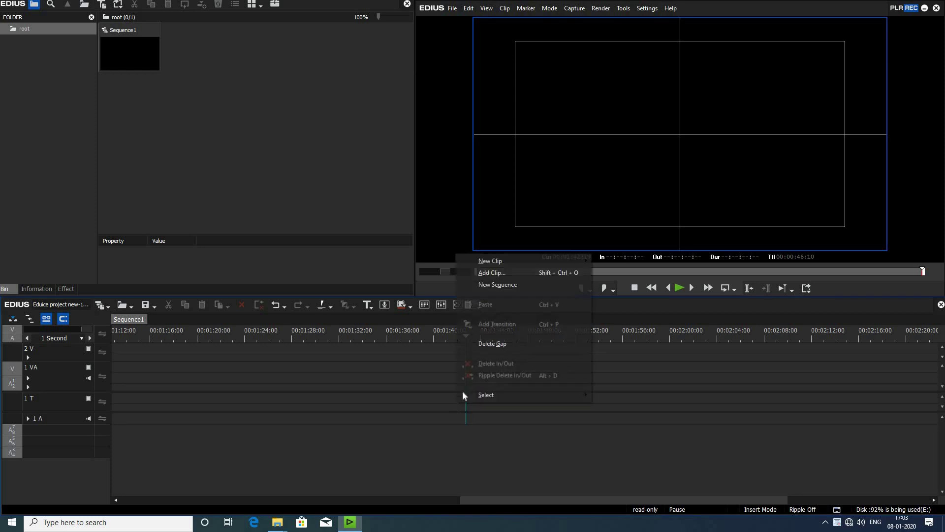
mouse_move(497, 261)
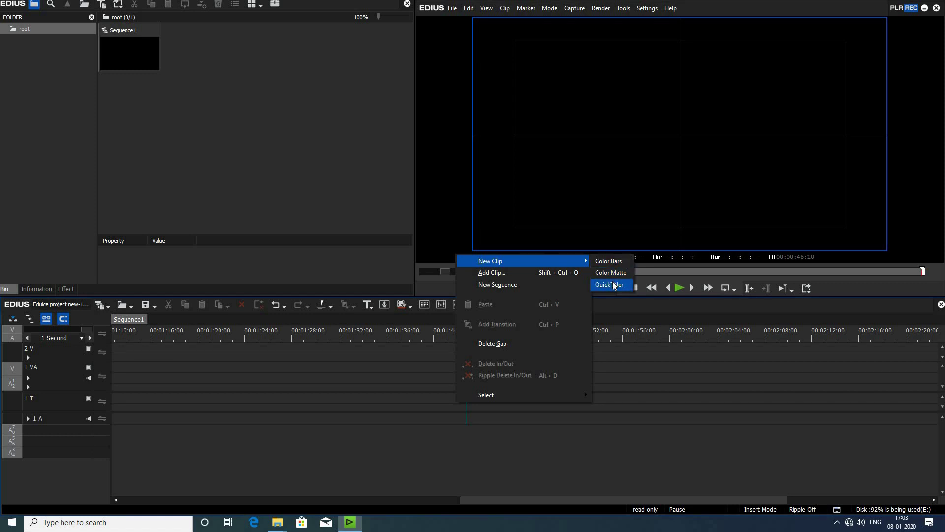
left_click(612, 283)
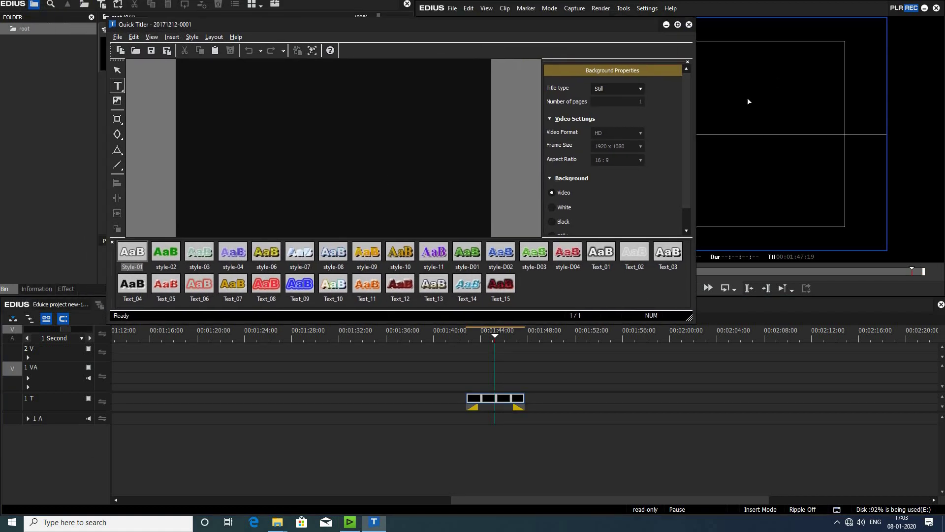
left_click(677, 25)
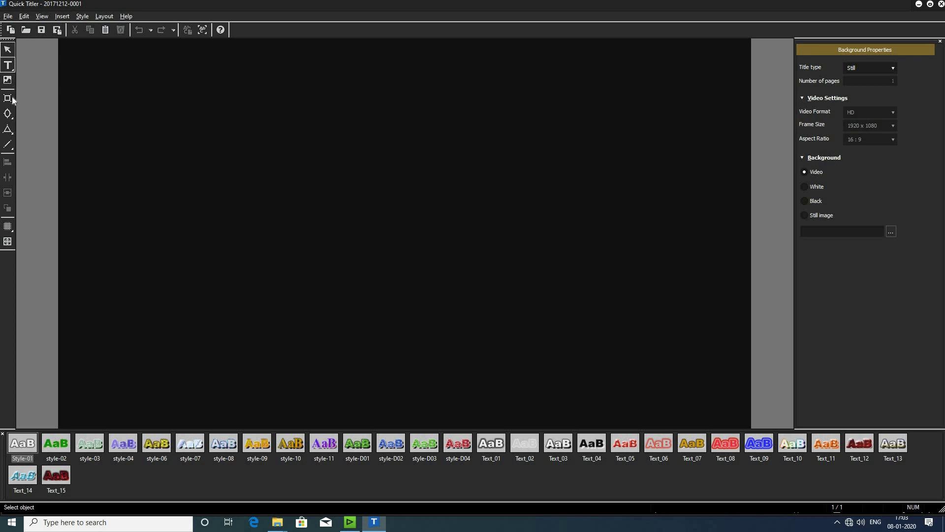
- Add the text "Thank God" to the title canvas in the default Style-01
left_click(7, 50)
left_click(9, 66)
left_click(249, 177)
key("Caps_Lock")
type("I")
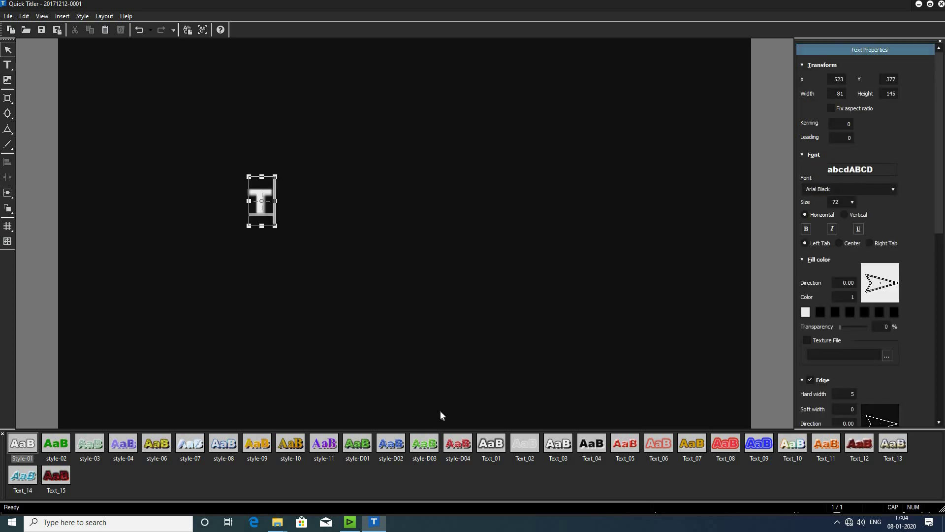
key("Caps_Lock")
type("h")
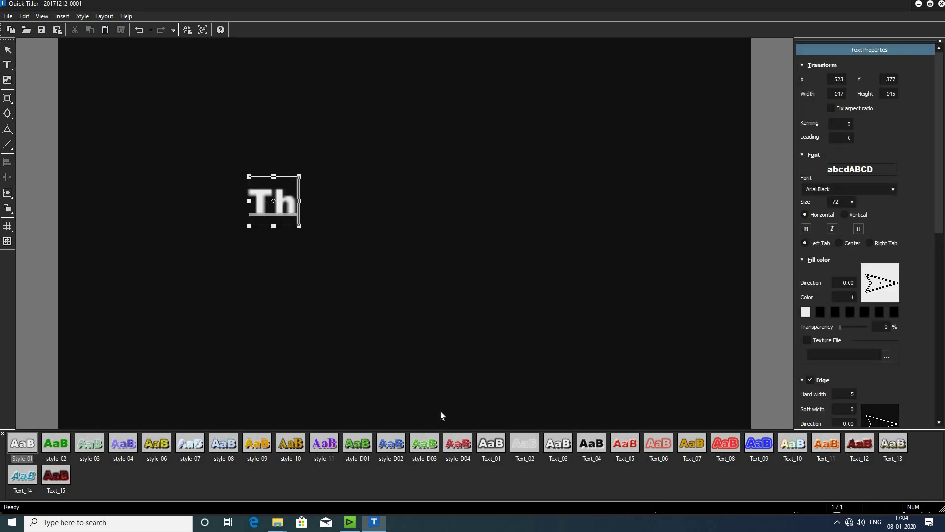
type("ank")
key("Caps_Lock")
type("G")
key("Caps_Lock")
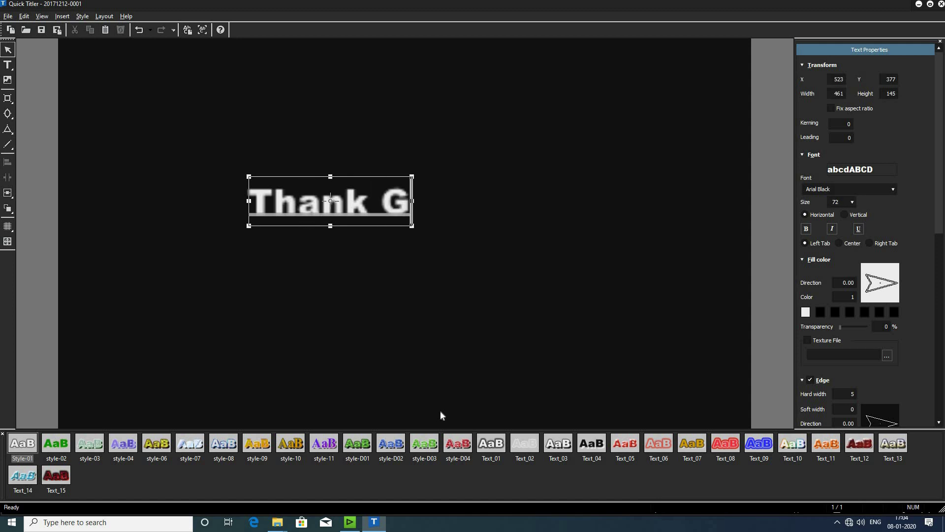
type("od")
- Move the text to about X 589, Y 460 and resize it to about 618 by 137
left_click(8, 51)
left_click_drag(338, 206, 342, 221)
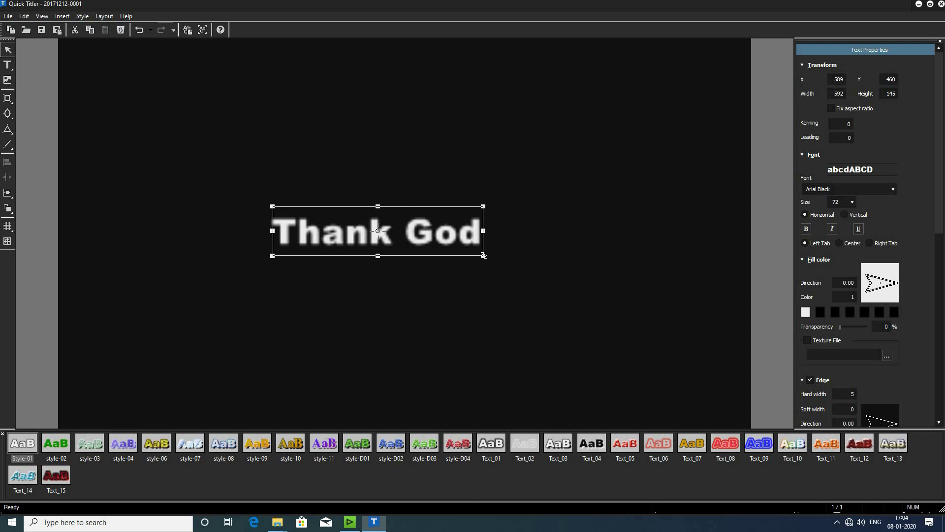
mouse_move(484, 255)
left_mouse_down()
mouse_move(472, 251)
mouse_move(493, 252)
left_mouse_up()
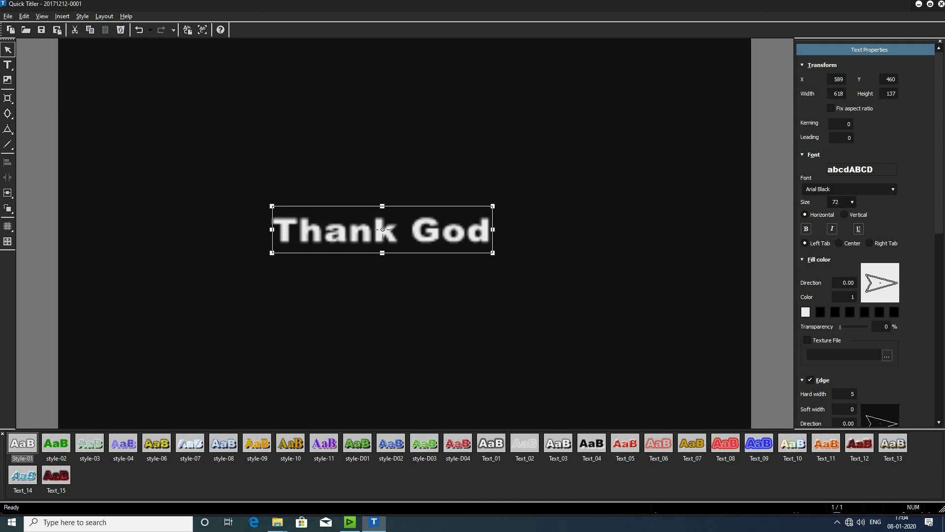
- Try font size 22 on the "Thank God" text, then set the size to 30
left_click(853, 202)
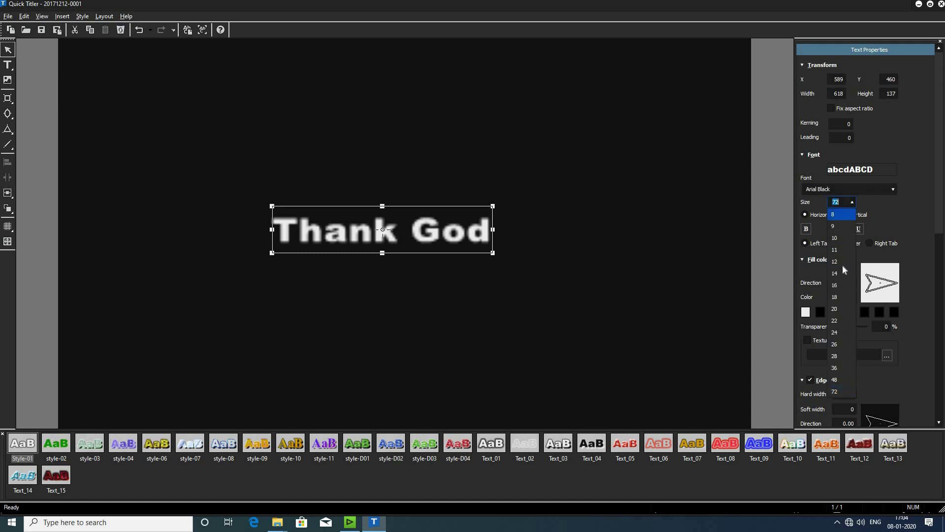
left_click(835, 321)
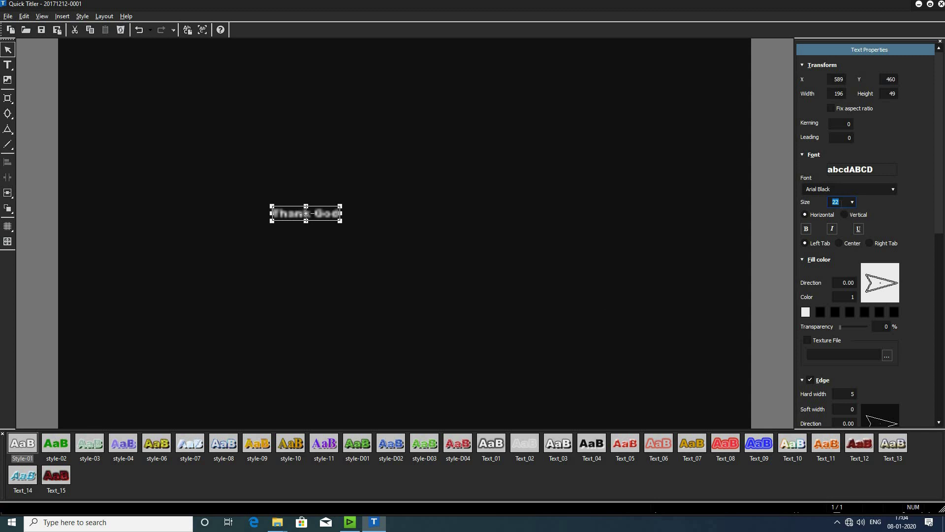
left_click(841, 202)
key("Return")
type("30")
left_click(485, 347)
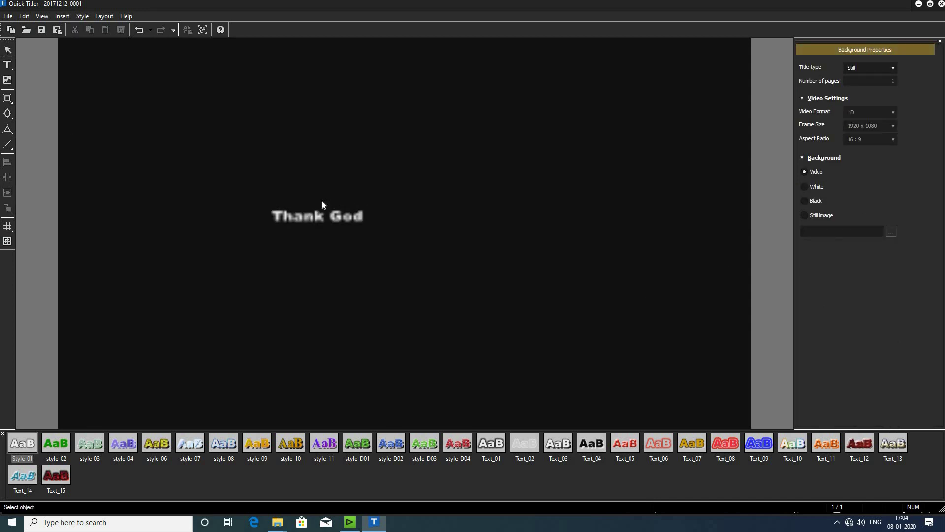
left_click(294, 219)
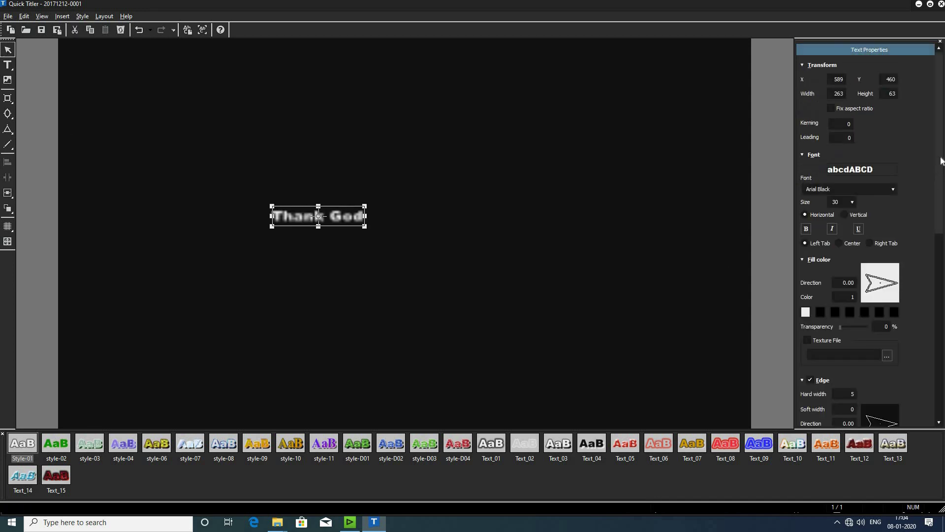
- Try other fonts on the "Thank God" text, going from Arial CE through Arno Pro to the font after it
left_click_drag(940, 165, 895, 269)
scroll(896, 272, "down", 1)
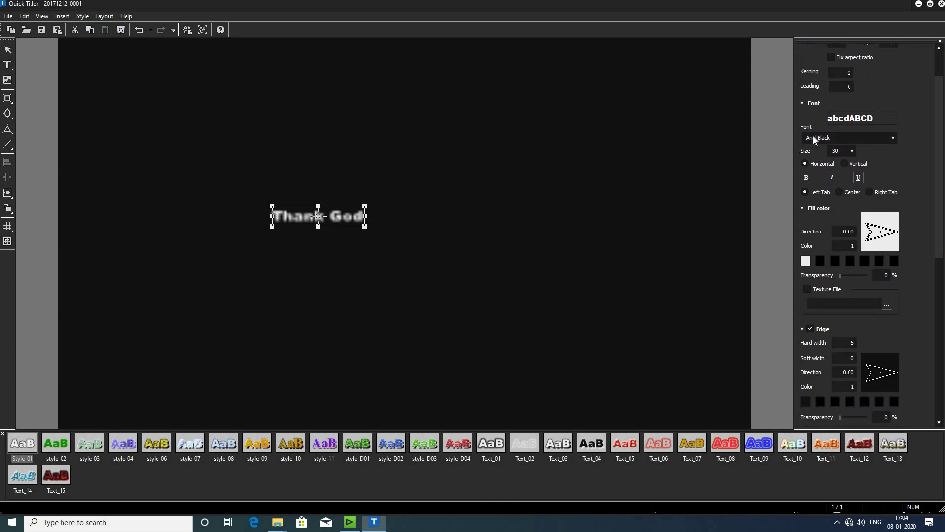
left_click(890, 139)
left_click(876, 159)
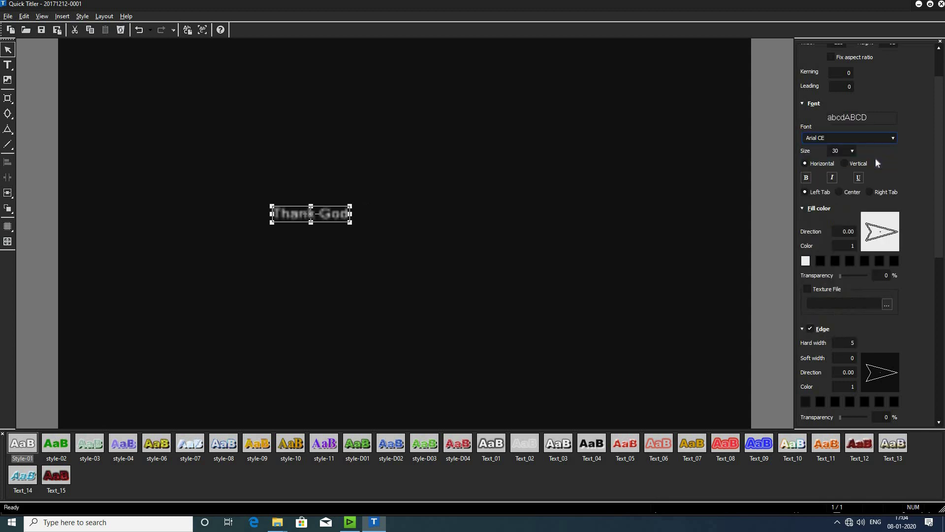
key("Down")
key("Down")
key("Down")
key("Down")
key("Down")
key("Down")
key("Down")
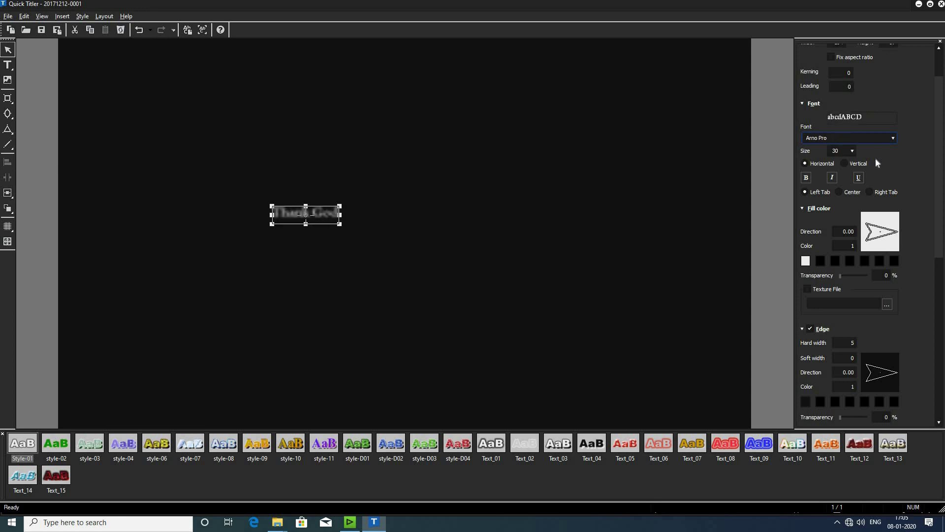
key("Down")
left_click(344, 352)
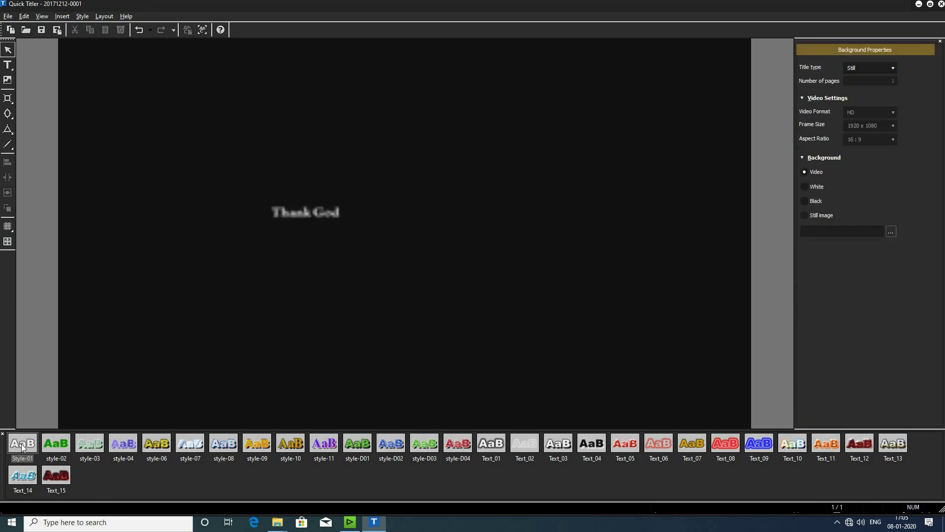
- Apply the green style-02 preset to the "Thank God" text
left_click(48, 440)
left_click(276, 213)
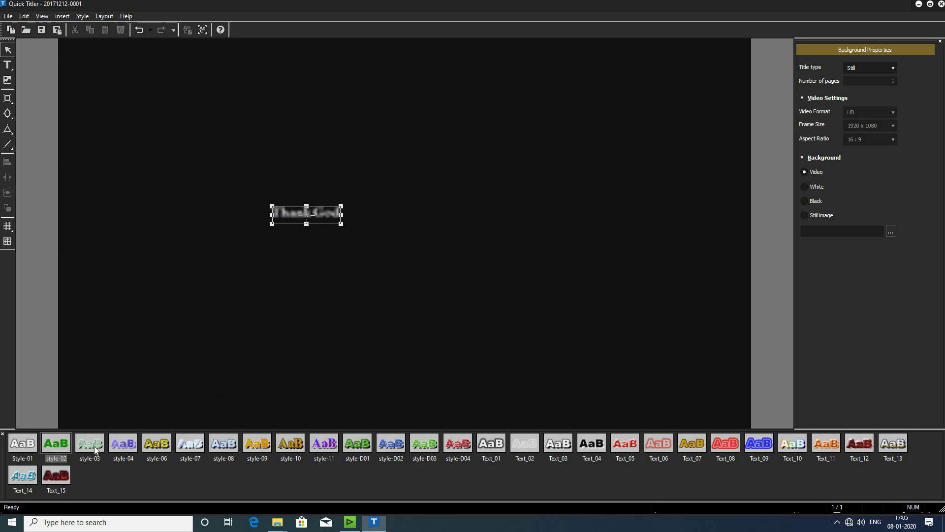
left_click(61, 446)
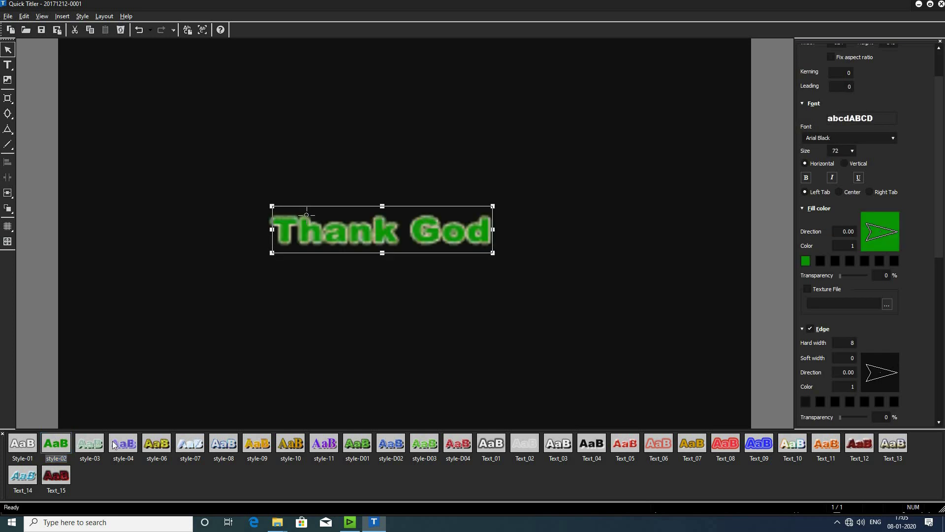
- Restore the titler to a smaller window over the timeline and try several style presets on the text, ending with style-11
left_click(929, 6)
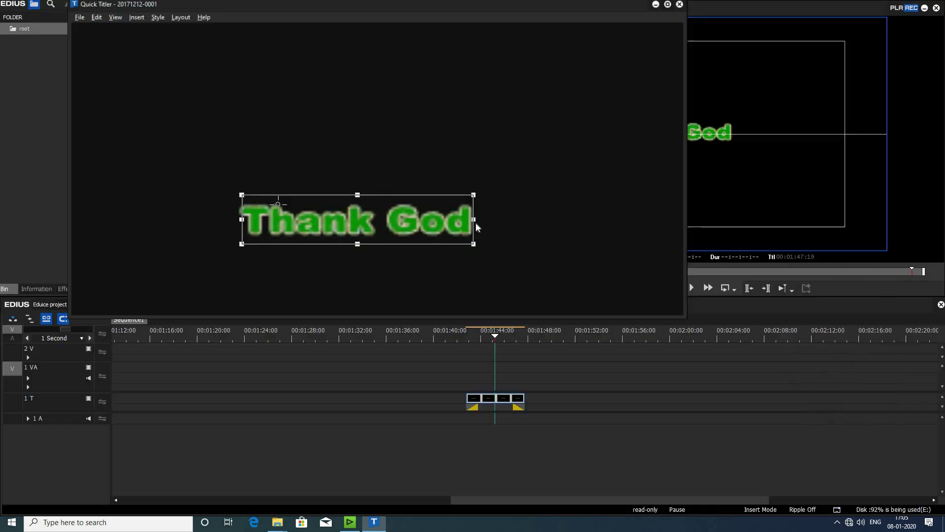
left_click_drag(476, 28, 545, 26)
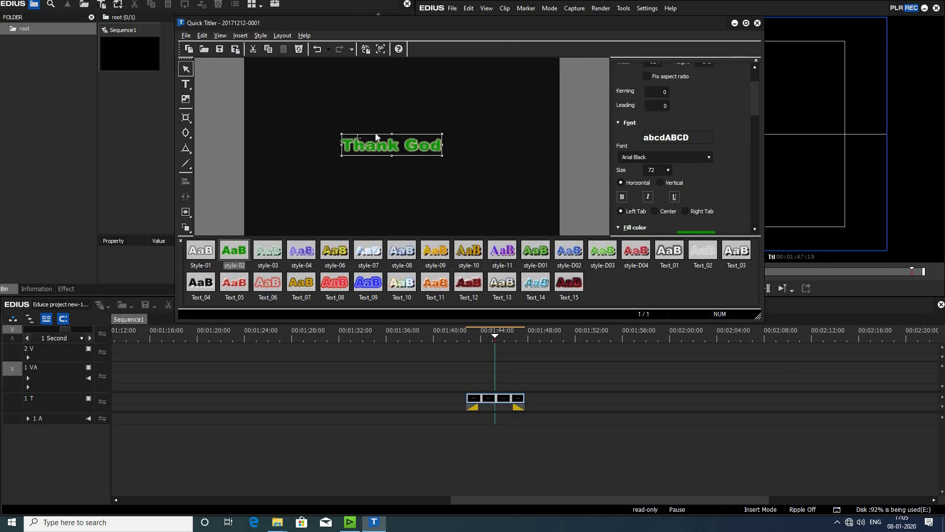
left_click(265, 256)
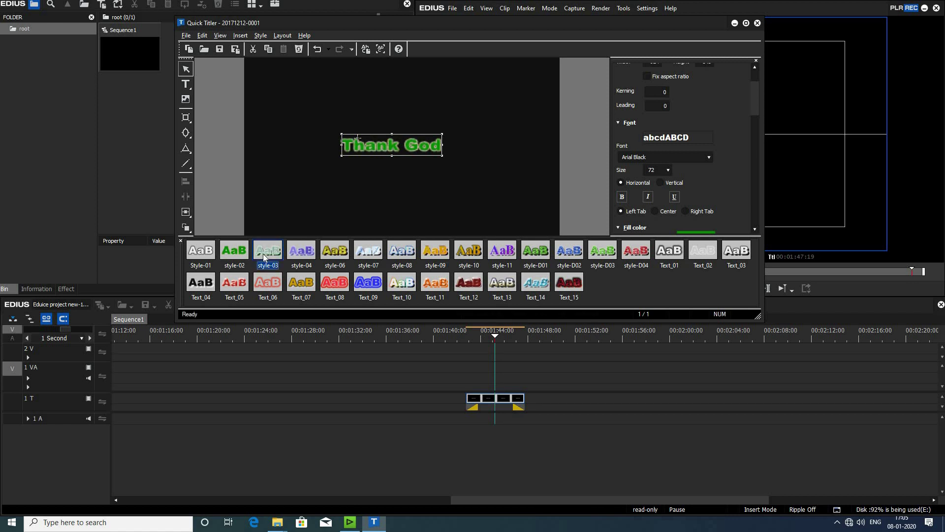
left_click(311, 253)
left_click(341, 255)
left_click(369, 254)
left_click(415, 253)
left_click(505, 252)
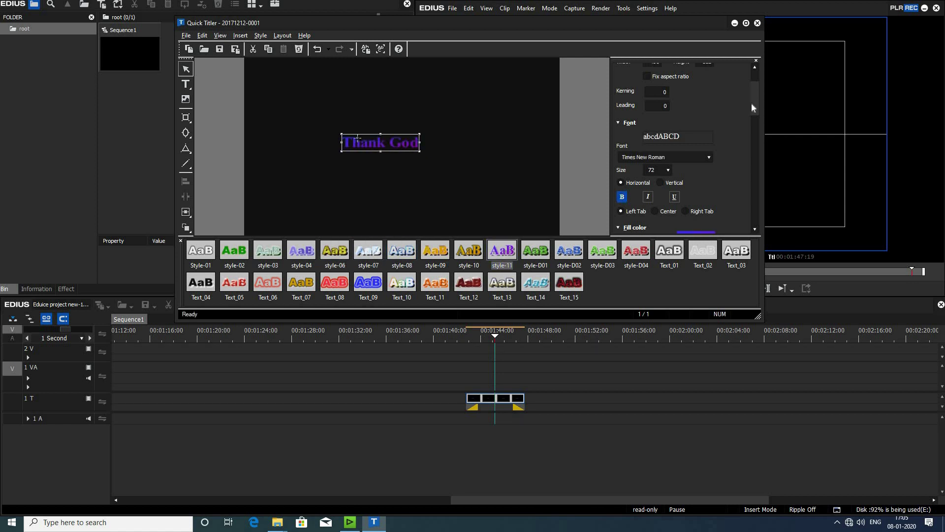
- Set the text's second fill color to red and the third fill color swatch to white
left_click_drag(755, 94, 755, 108)
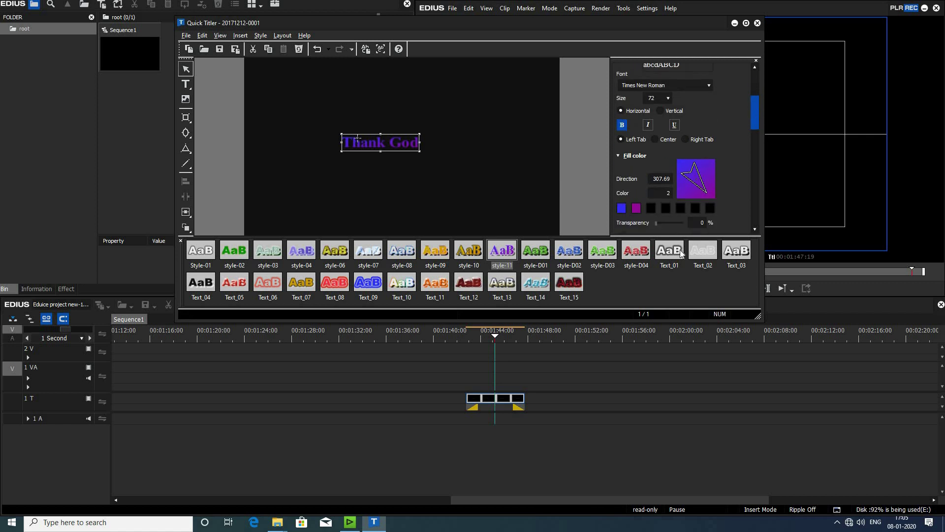
left_click(636, 208)
left_click(536, 124)
left_click(533, 234)
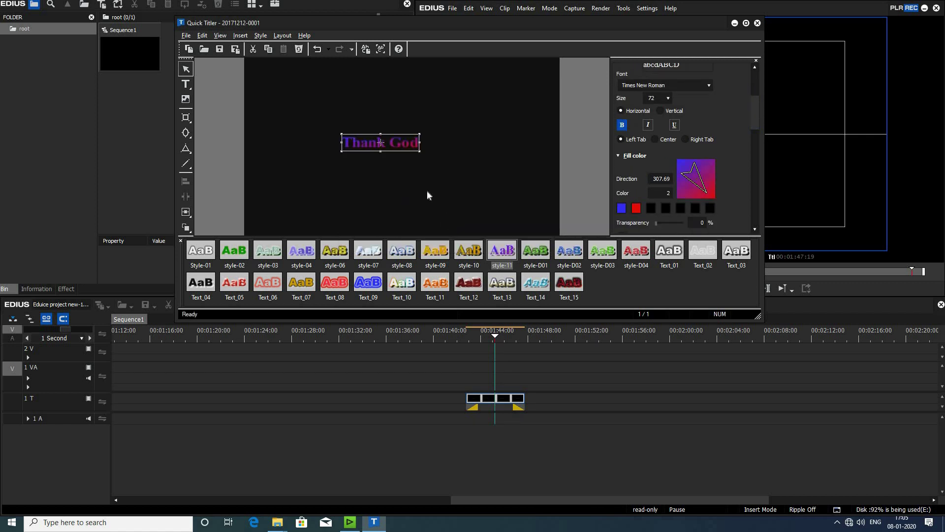
left_click(652, 208)
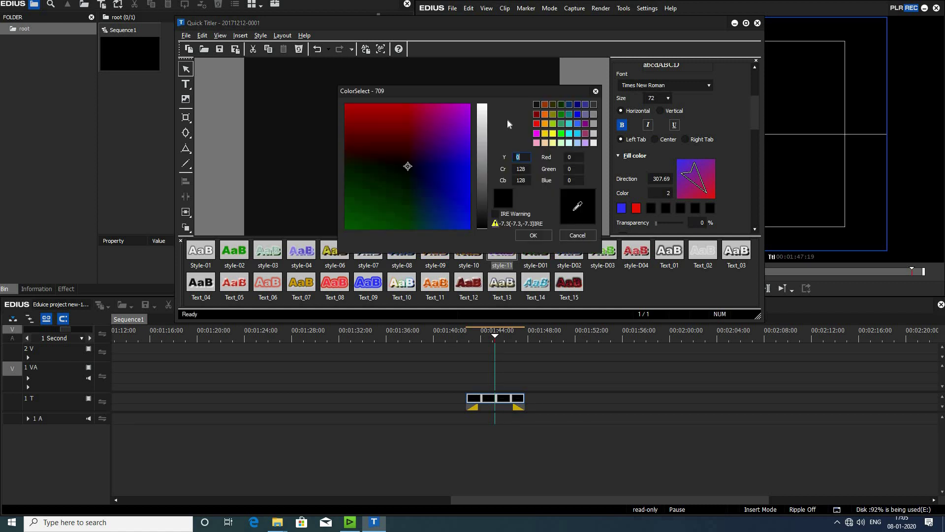
left_click(533, 235)
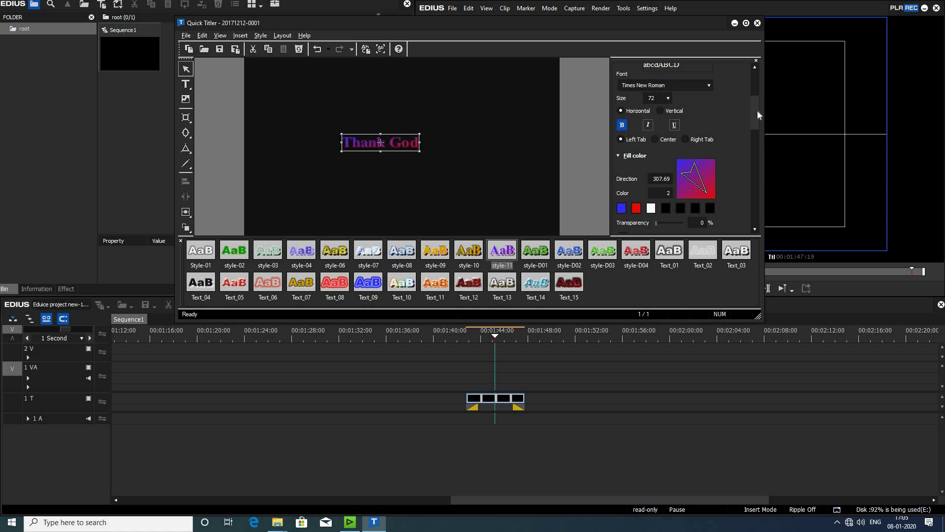
- Toggle the text's edge off and back on, and accept white as the edge color
left_click_drag(754, 105, 755, 127)
left_click(625, 162)
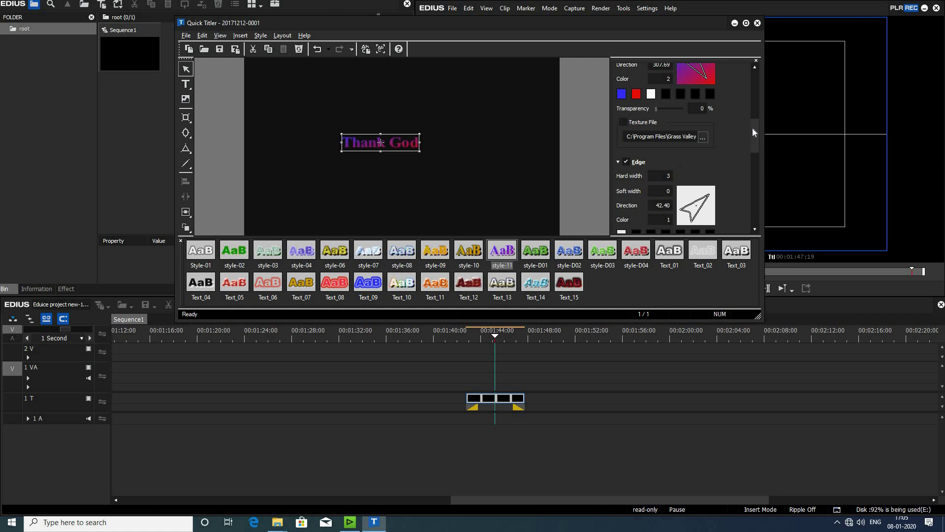
scroll(697, 151, "down", 1)
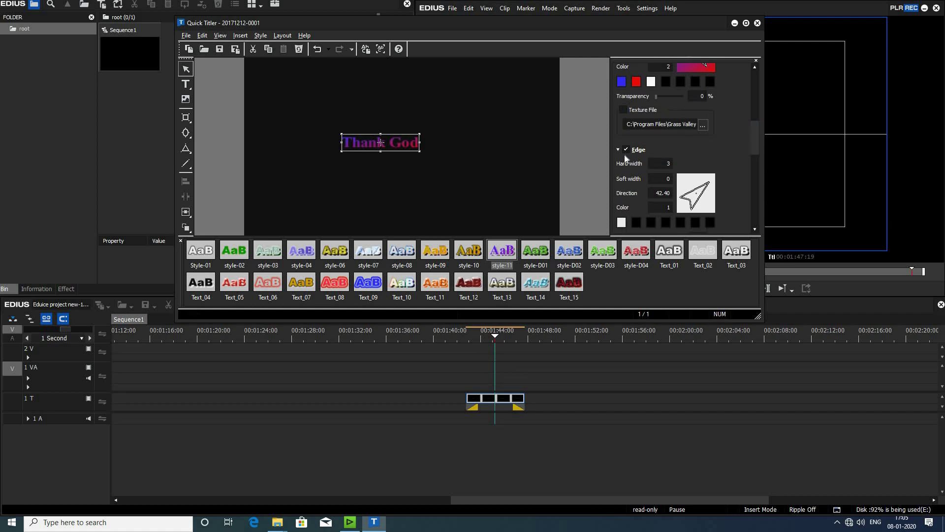
left_click(626, 149)
left_click(626, 149)
left_click(621, 223)
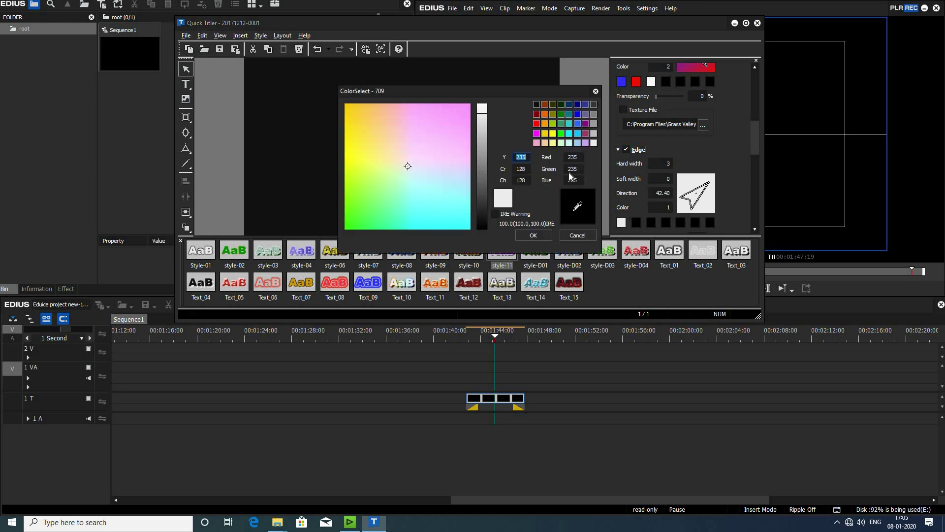
left_click(541, 235)
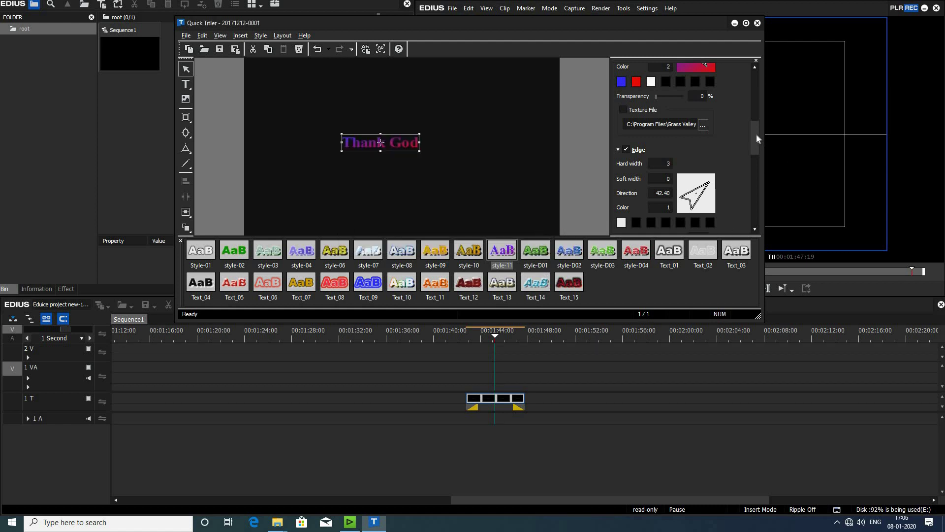
- Move the "Thank God" text slightly down and to the right in the frame and save the title
left_click_drag(757, 150, 638, 179)
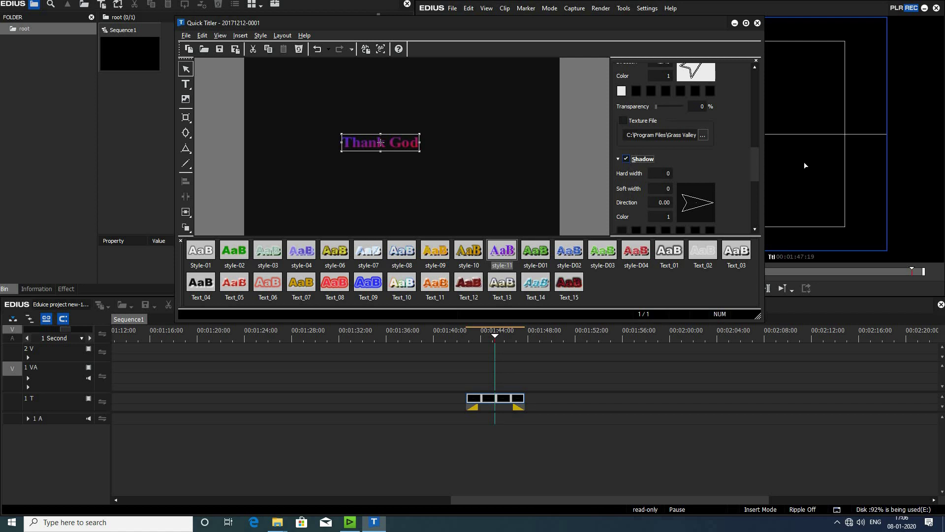
left_click_drag(754, 155, 421, 187)
left_click(421, 188)
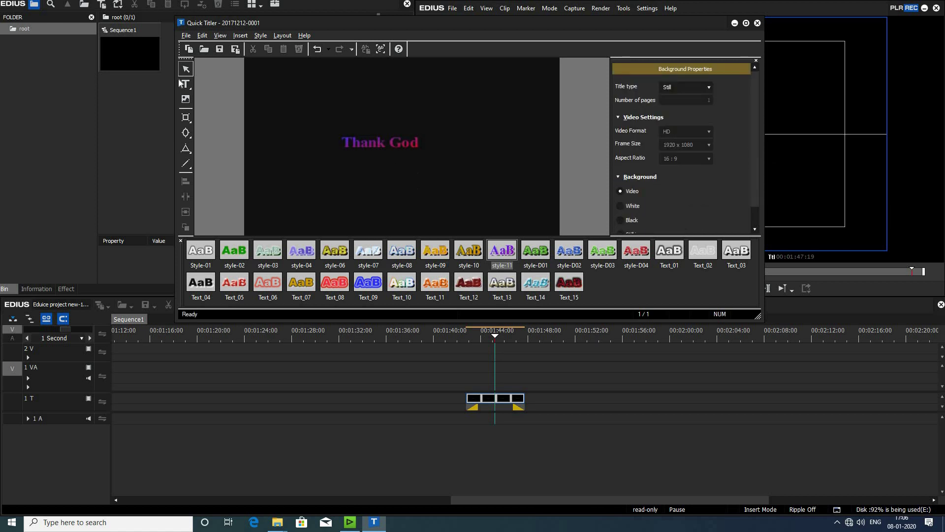
left_click(385, 144)
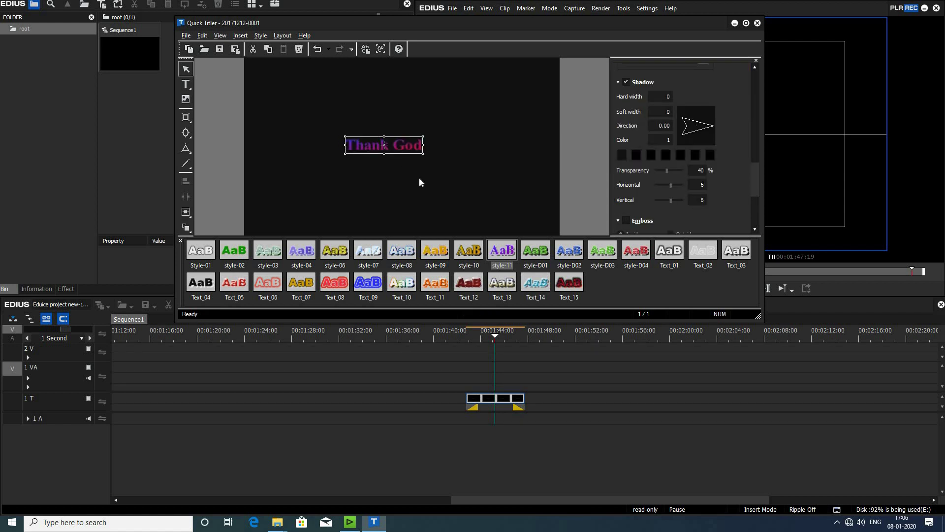
key("ctrl+s")
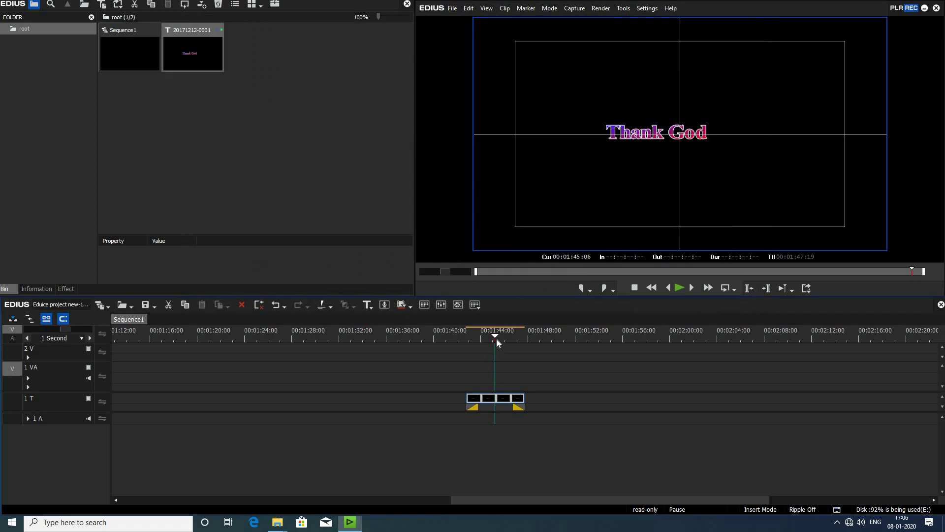
- Extend the end of the title clip on track 1 T to 00:01:50:03 and put the playhead at 00:01:48:06
left_click_drag(535, 404, 554, 405)
left_click(530, 347)
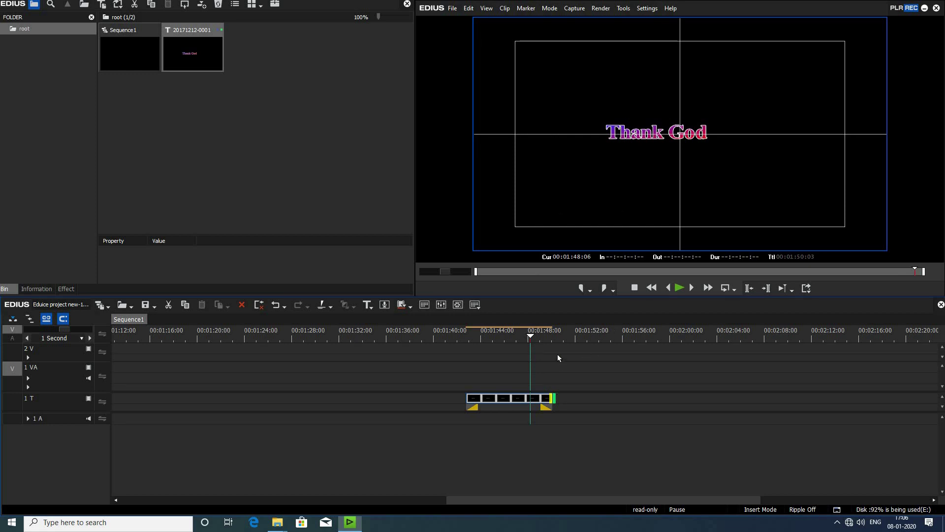
- Reopen the "Thank God" title from the timeline clip and set its text size to 30
double_click(513, 398)
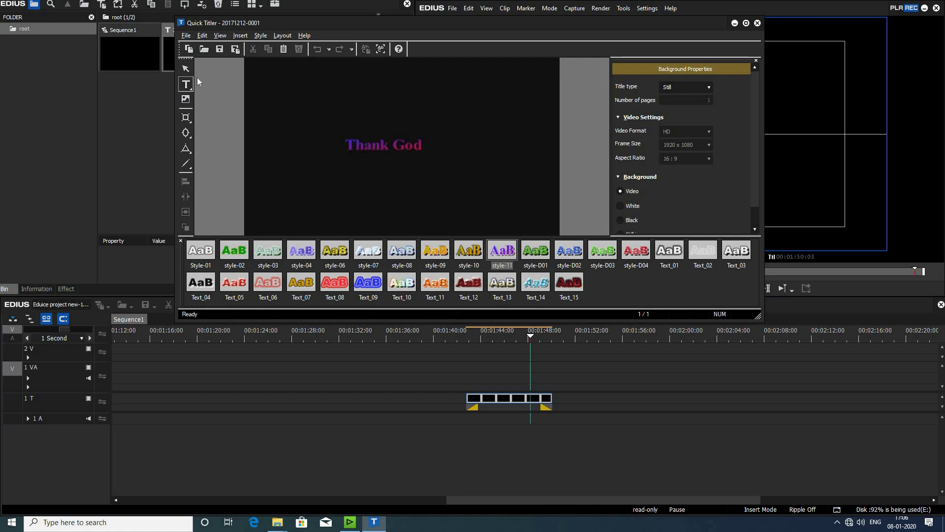
left_click(186, 69)
left_click_drag(381, 147, 420, 169)
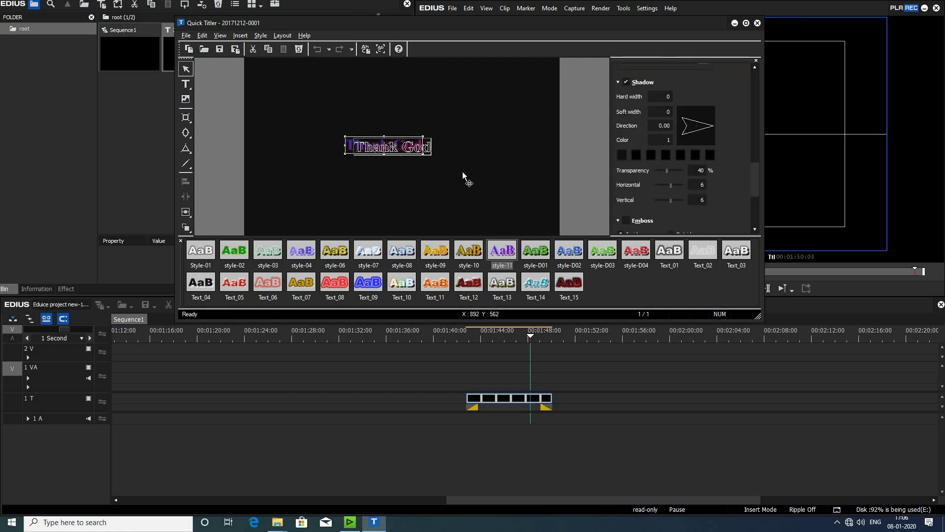
left_click_drag(753, 184, 738, 91)
key("Tab")
type("30")
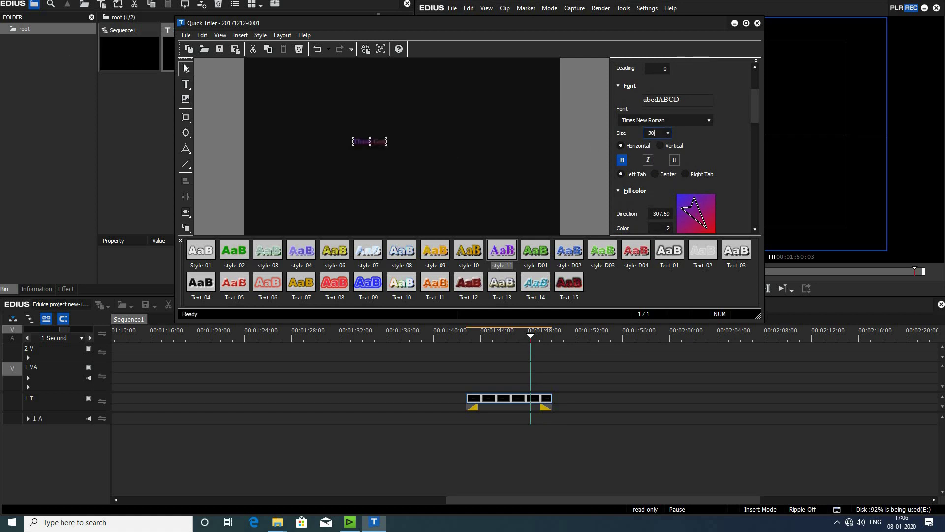
- Move the resized "Thank God" text to the center of the frame and save the title
left_click_drag(382, 142, 409, 148)
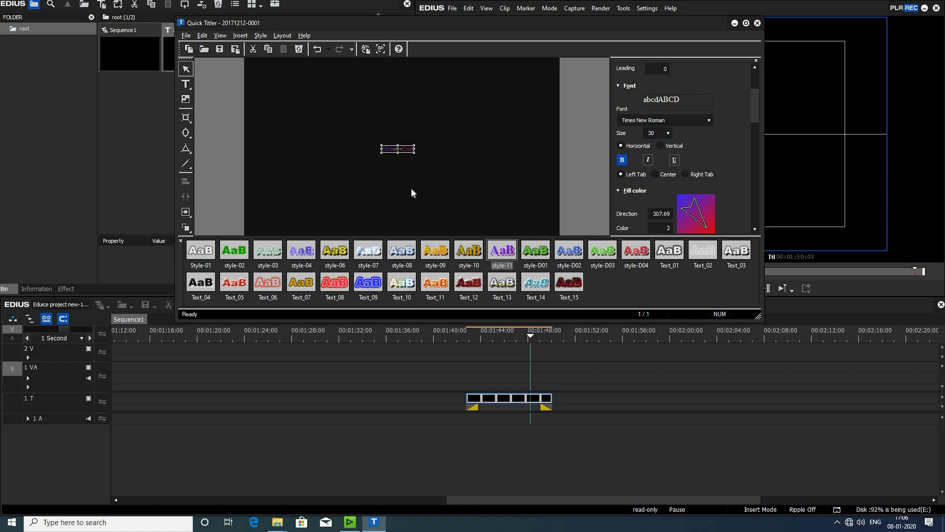
key("ctrl+s")
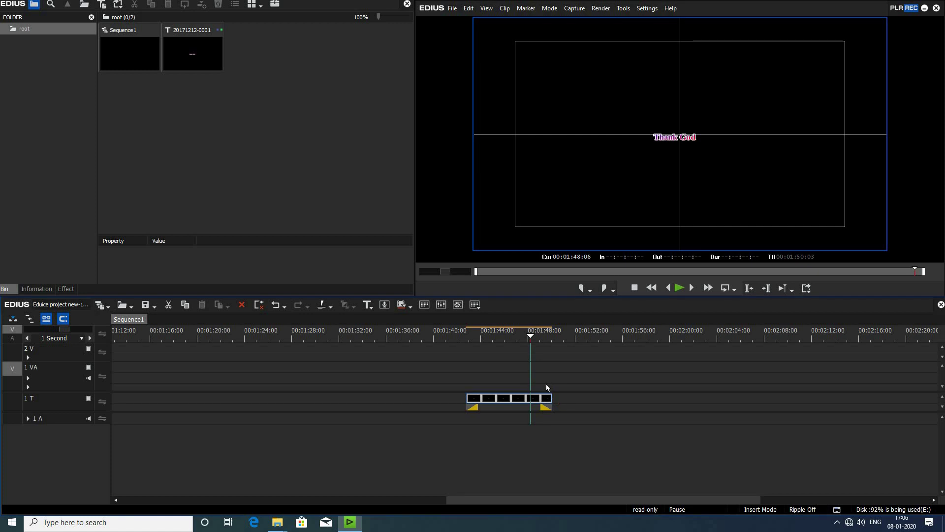
- Create a new QuickTitler clip on track 1 T after the first title, starting at 00:01:51:19
left_click_drag(530, 335, 588, 403)
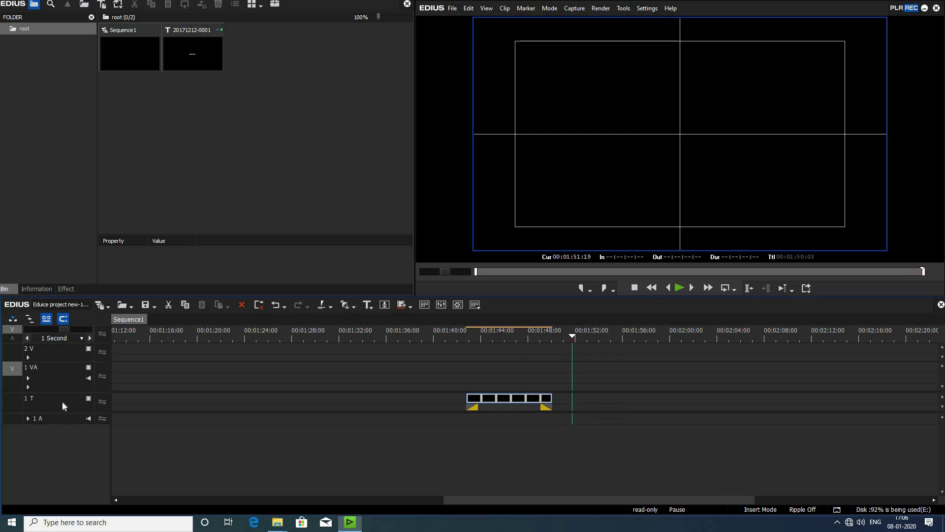
left_click(61, 399)
right_click(594, 400)
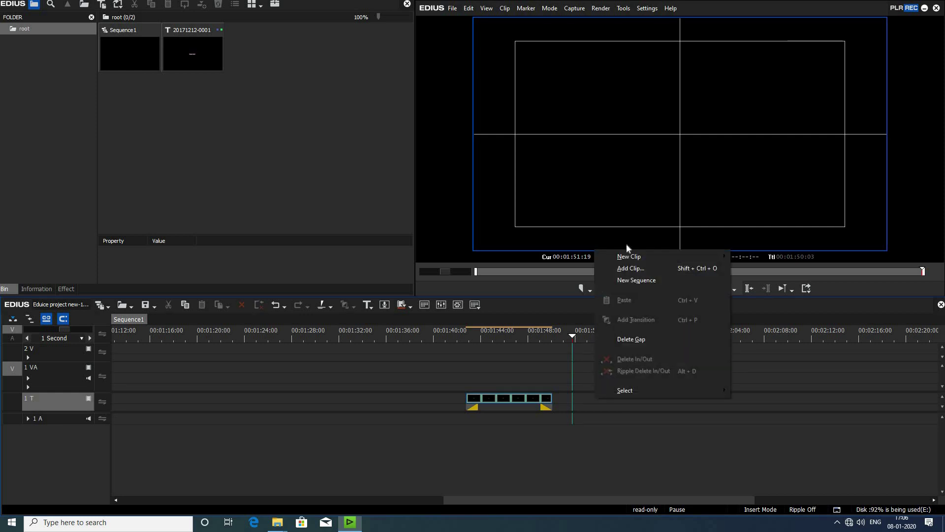
mouse_move(635, 259)
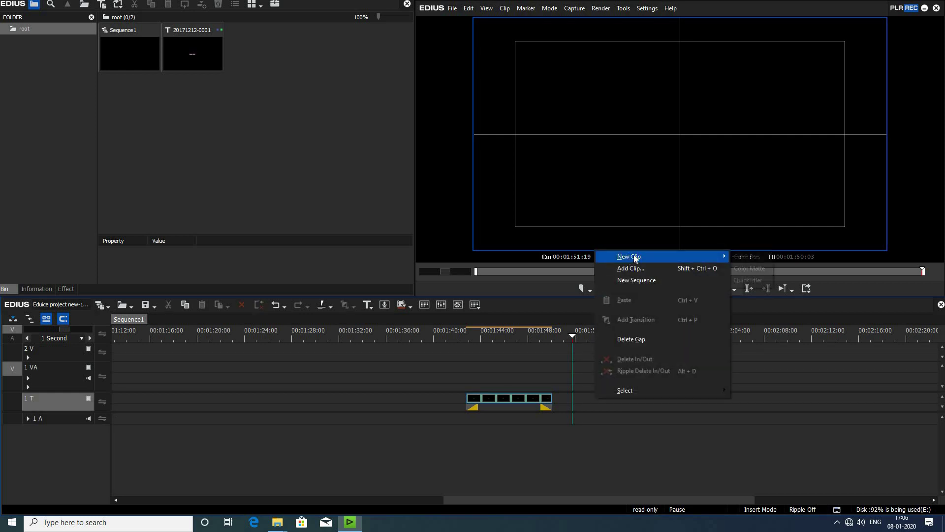
left_click(751, 280)
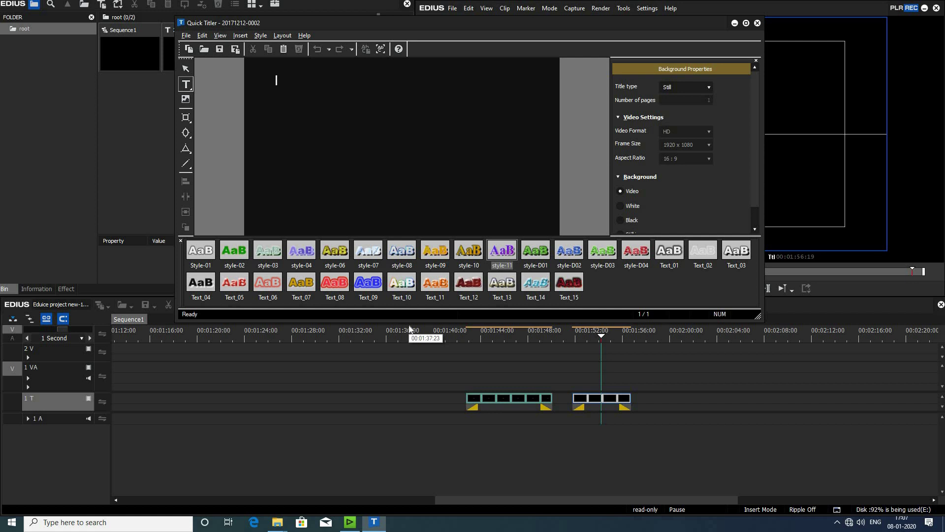
- Enter the text "Abhirami Studio" in the new title
key("Caps_Lock")
type("A")
key("Caps_Lock")
type("bhir")
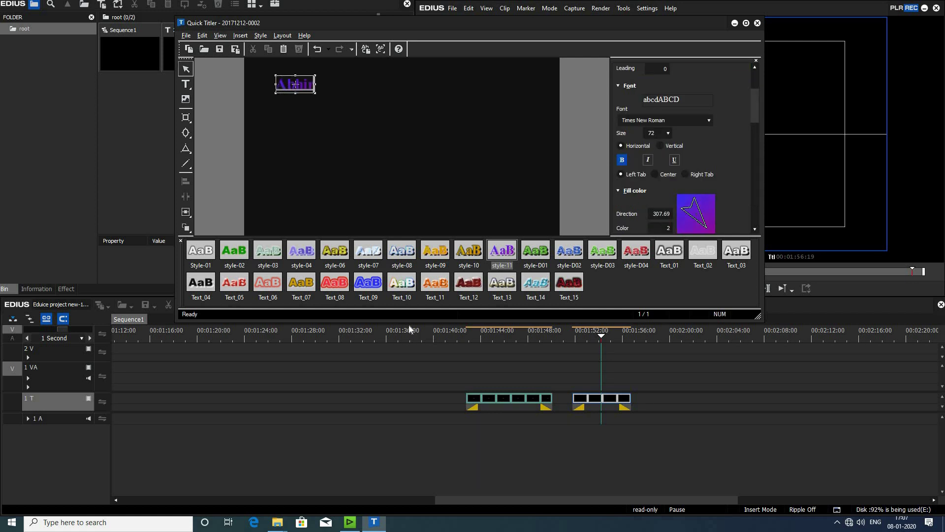
type("ami")
key("Caps_Lock")
type("S")
key("Caps_Lock")
type("tud")
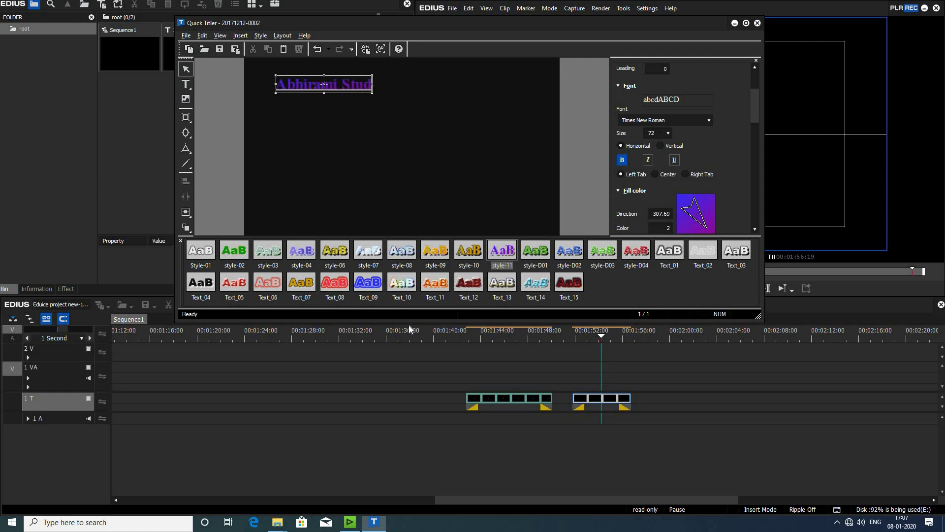
type("io")
- Center the "Abhirami Studio" text in the frame, moving the titler window clear of the preview monitor to check its position
left_click_drag(340, 88, 407, 153)
left_click_drag(524, 23, 418, 67)
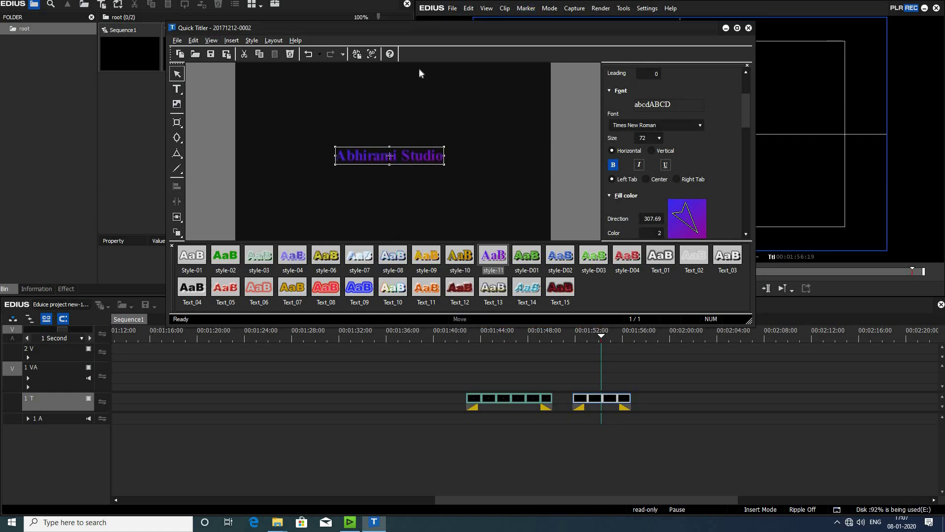
left_click_drag(481, 126, 447, 176)
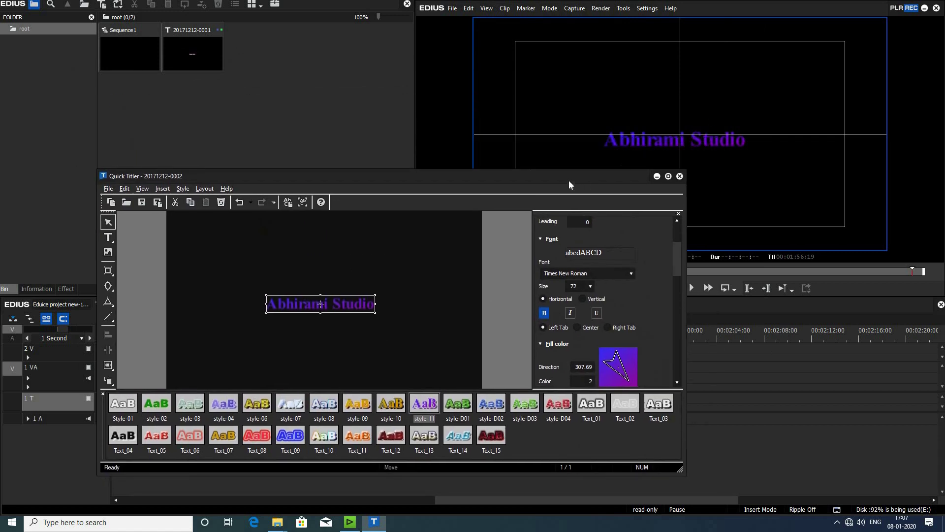
left_click_drag(658, 175, 598, 161)
left_click_drag(282, 288, 282, 285)
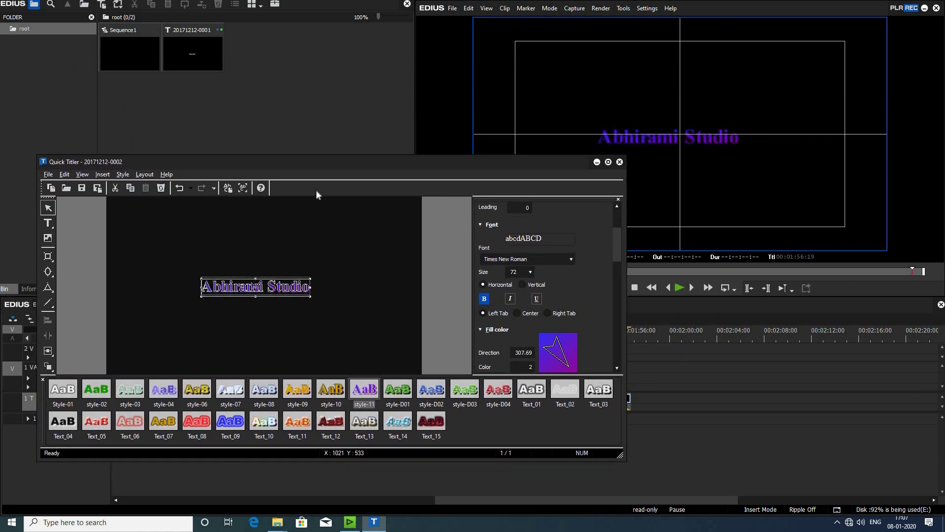
left_click_drag(326, 164, 316, 163)
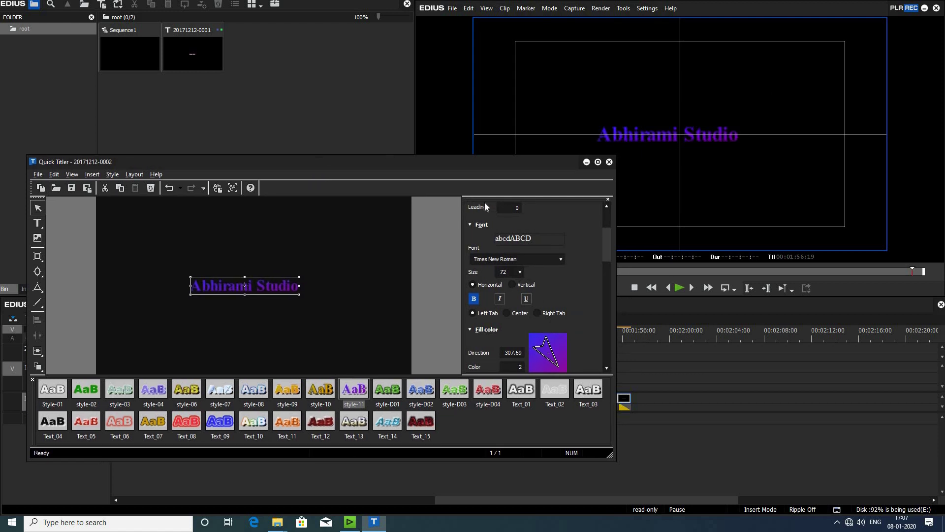
left_click_drag(482, 170, 452, 170)
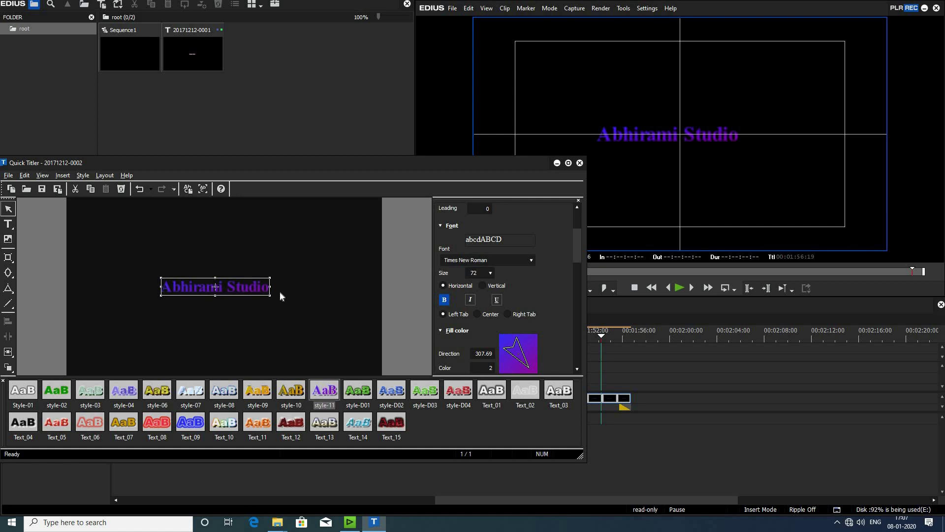
left_click_drag(256, 287, 262, 287)
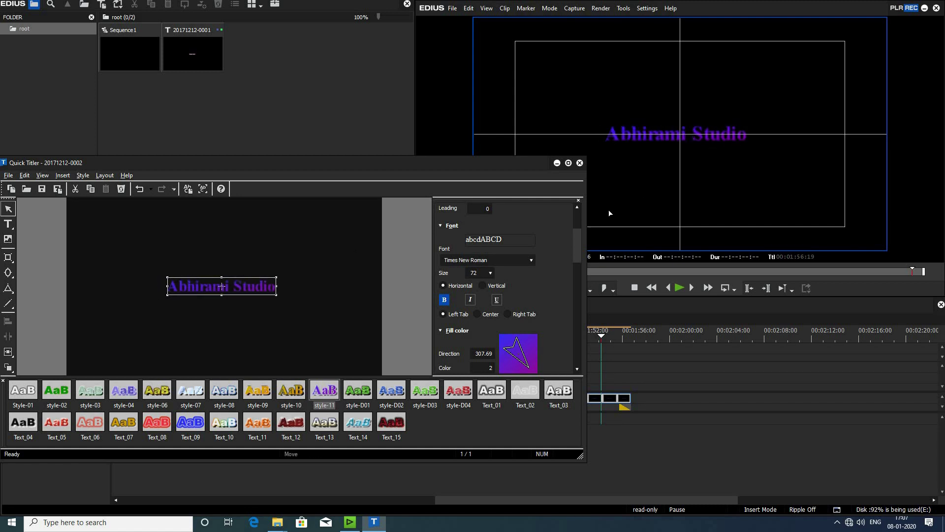
left_click_drag(311, 166, 310, 153)
- Set both fill colors of the "Abhirami Studio" text to white
mouse_move(577, 228)
left_mouse_down()
mouse_move(576, 249)
mouse_move(574, 233)
mouse_move(574, 241)
left_mouse_up()
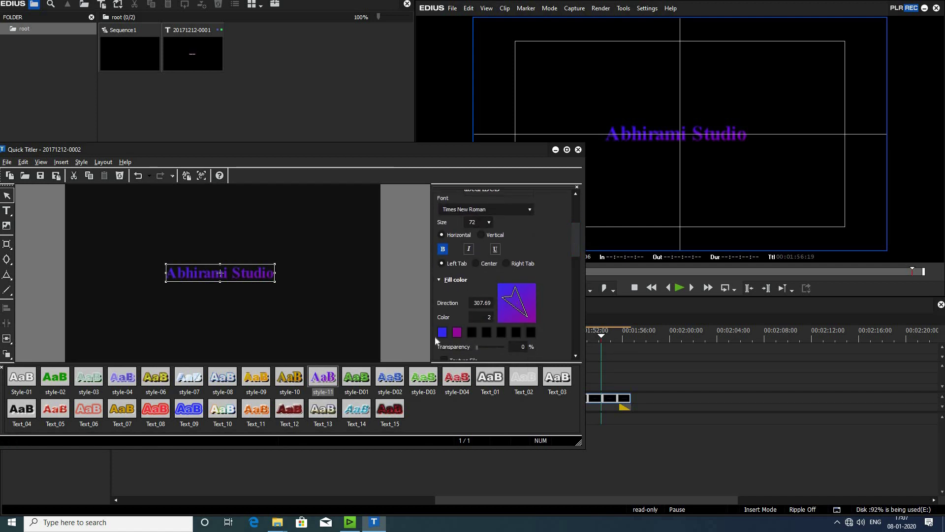
left_click(442, 332)
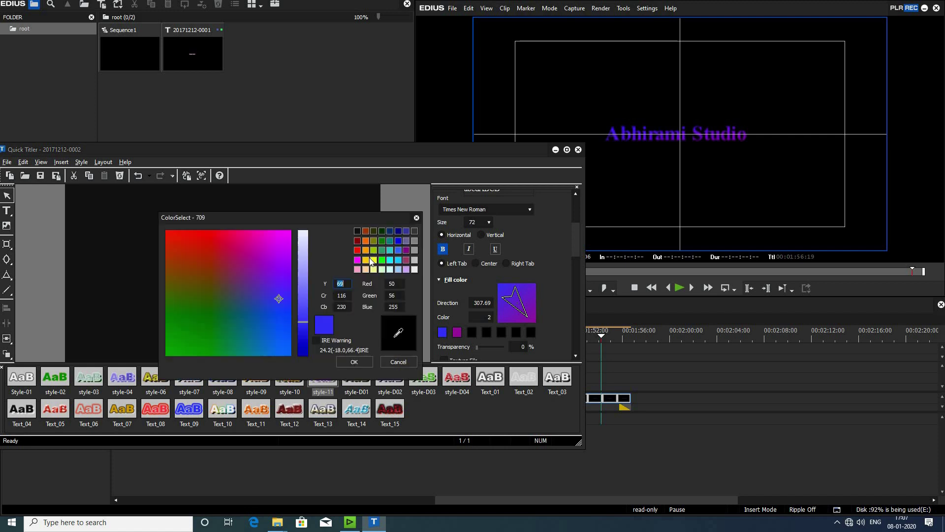
left_click(413, 269)
left_click(361, 359)
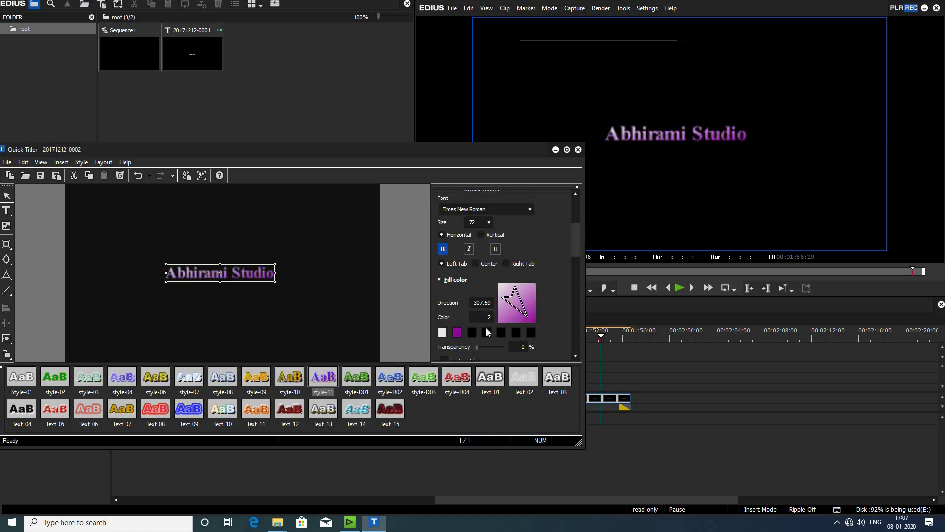
left_click(457, 334)
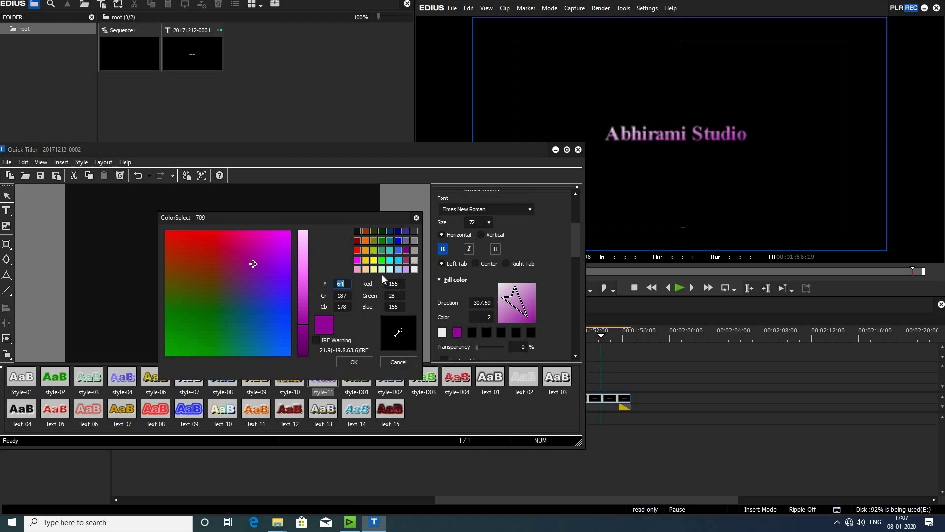
left_click(416, 270)
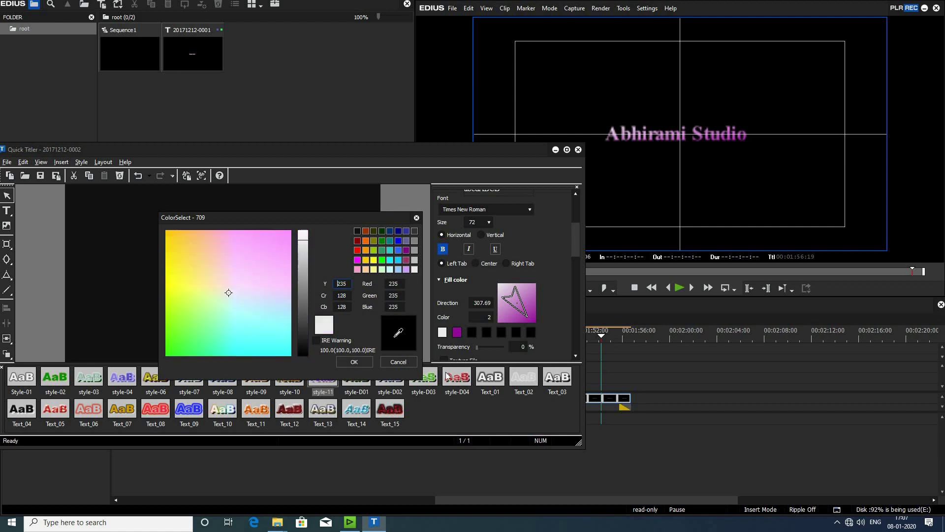
left_click(354, 362)
- Set the font size of the "Abhirami Studio" text to 50
left_click_drag(577, 237, 571, 205)
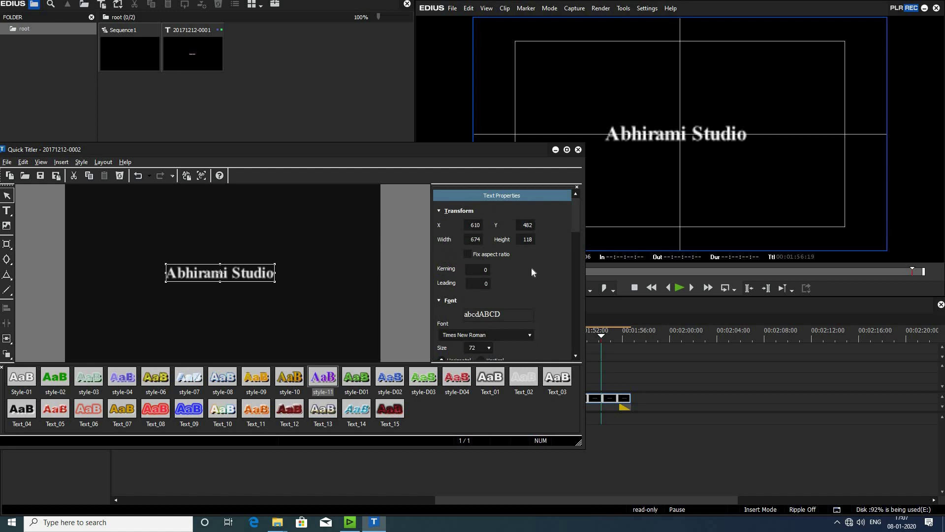
left_click_drag(578, 216, 578, 231)
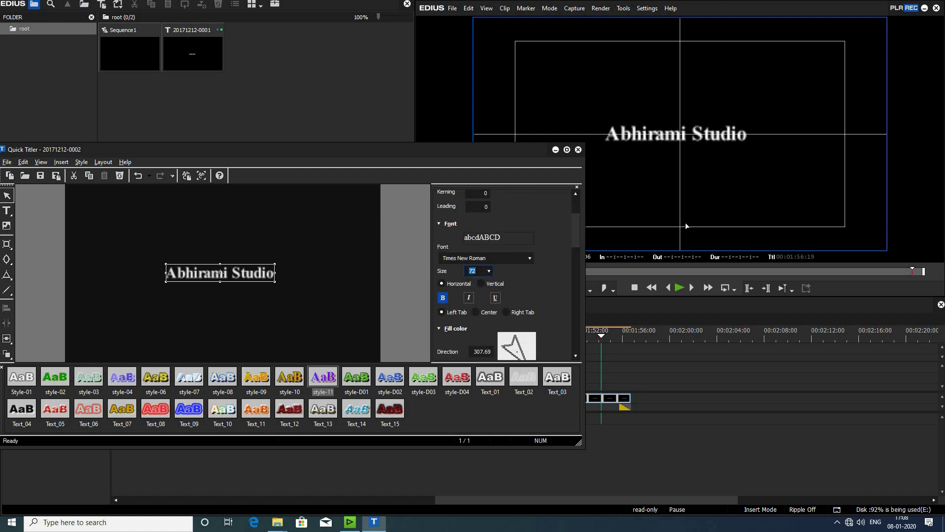
type("50")
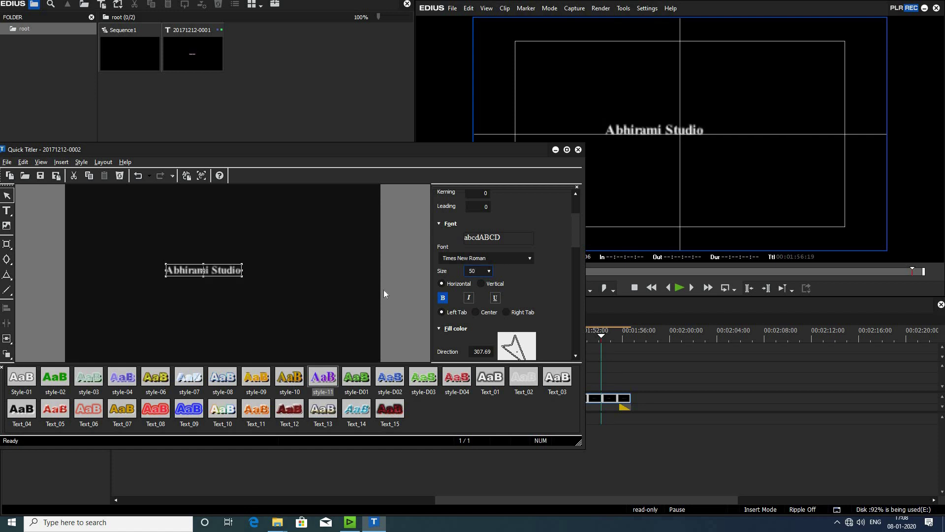
- Shift the reduced "Abhirami Studio" text right and slightly down toward the frame's center, and deselect it
left_click(114, 250)
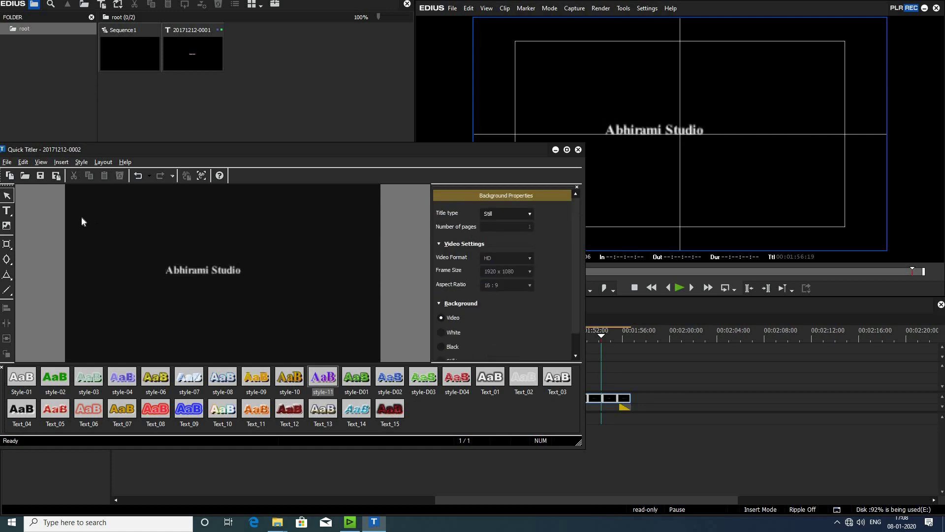
left_click(195, 274)
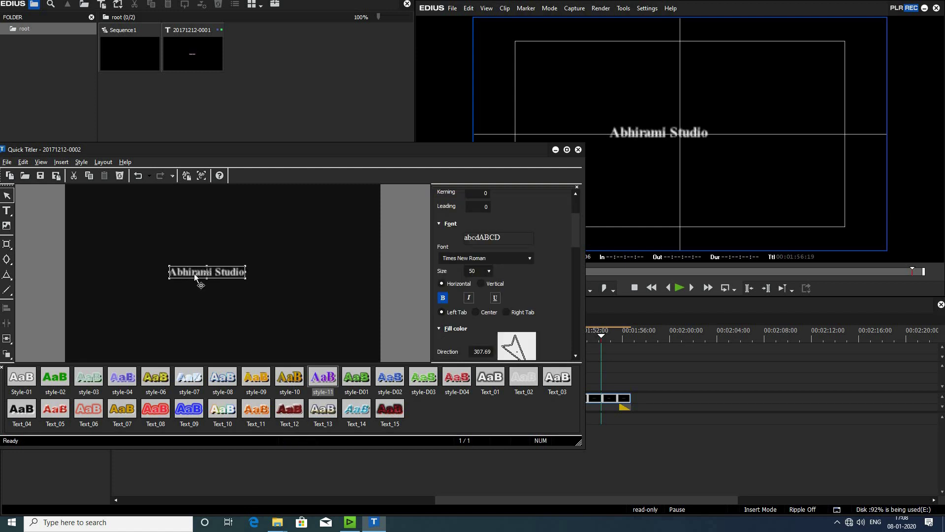
left_click_drag(196, 273, 203, 270)
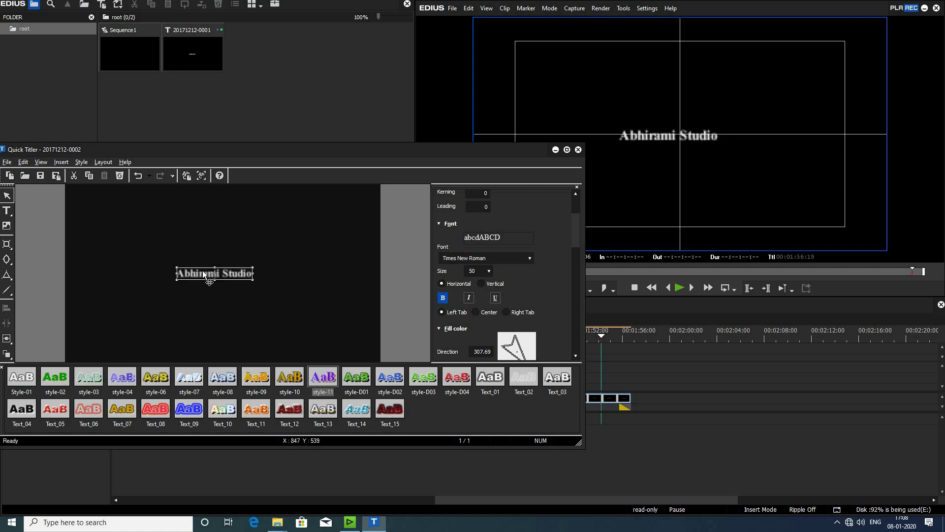
left_click(208, 304)
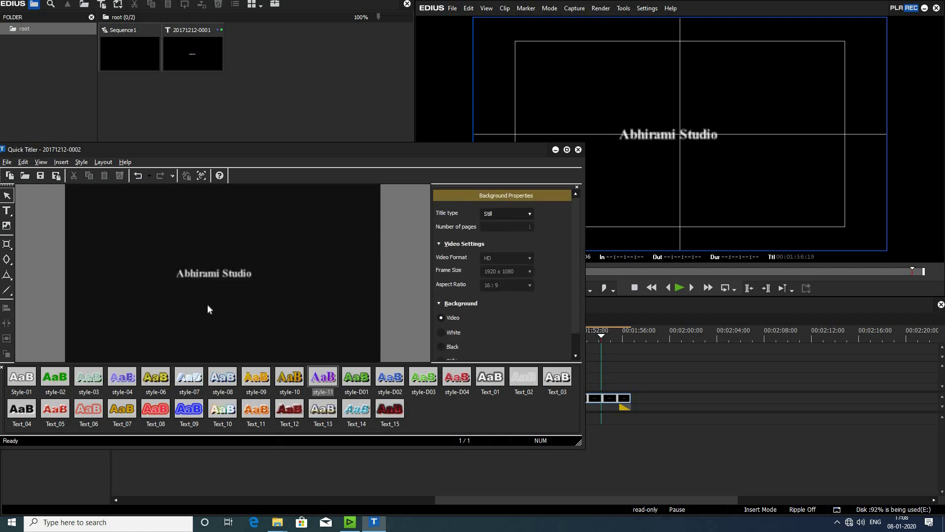
- Add a second text object reading "Presents" below "Abhirami Studio"
right_click(182, 299)
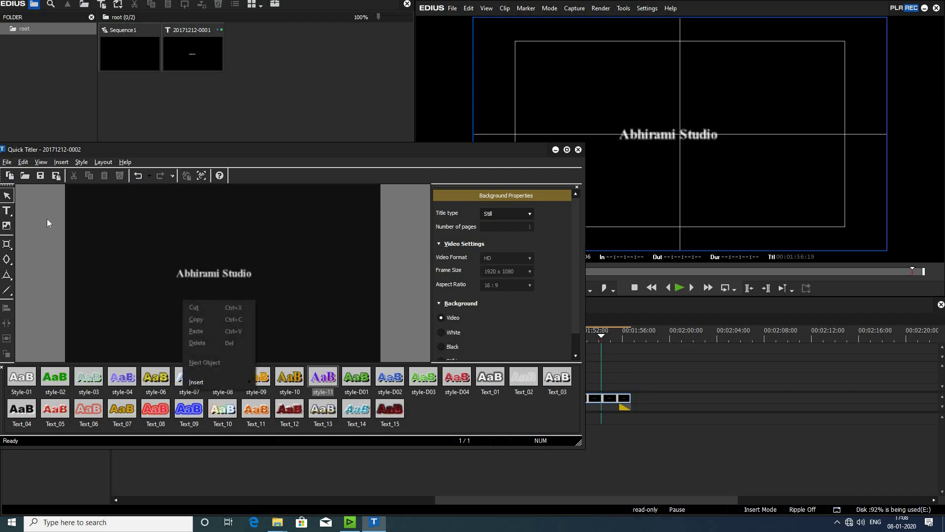
left_click(7, 211)
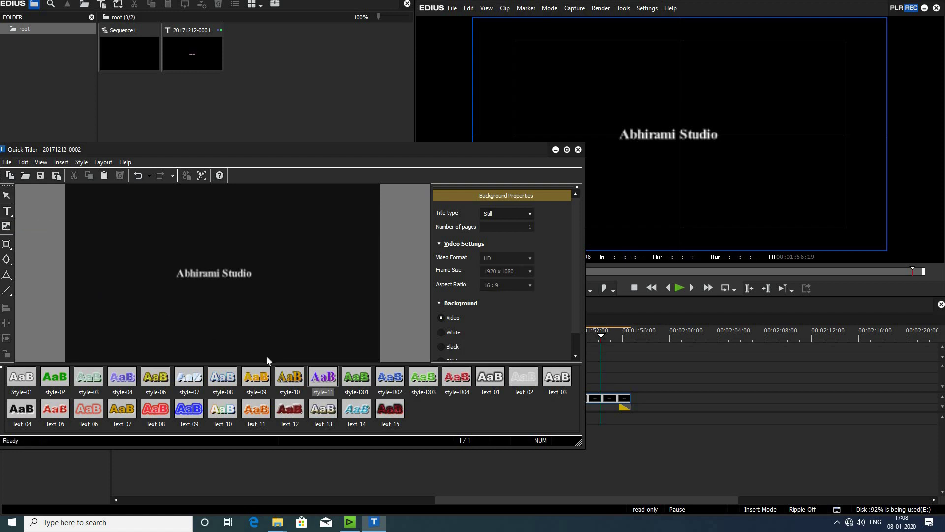
key("Caps_Lock")
type("P")
key("Caps_Lock")
type("resents")
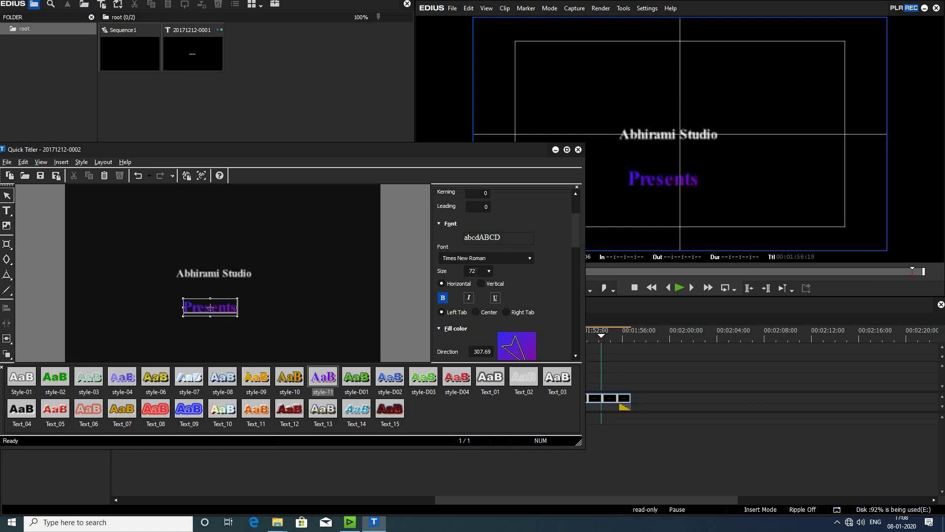
- Set the "Presents" text size to 30 and move it centered directly beneath "Abhirami Studio"
left_click(472, 271)
type("30")
left_click(200, 302)
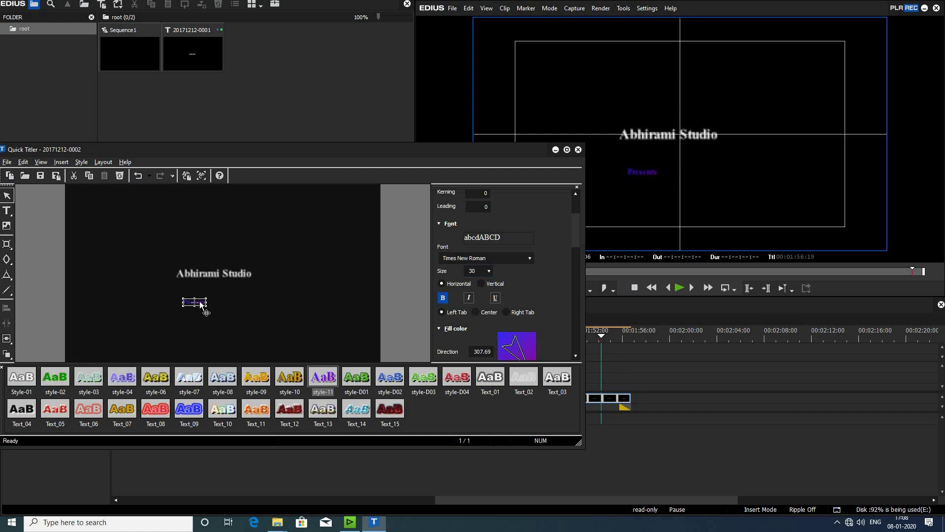
left_click_drag(214, 295, 219, 288)
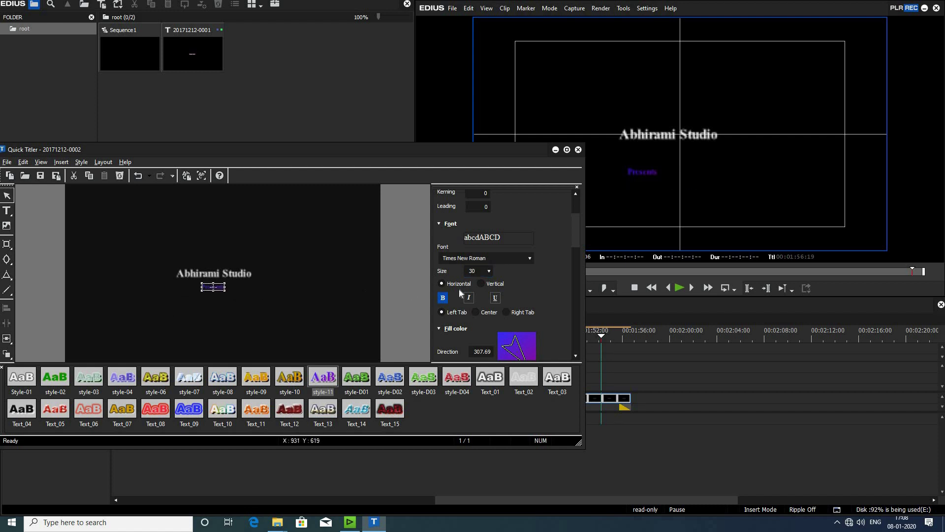
- Set the "Presents" text size to 40 and select "Abhirami Studio" to compare the two sizes
type("40")
left_click(330, 318)
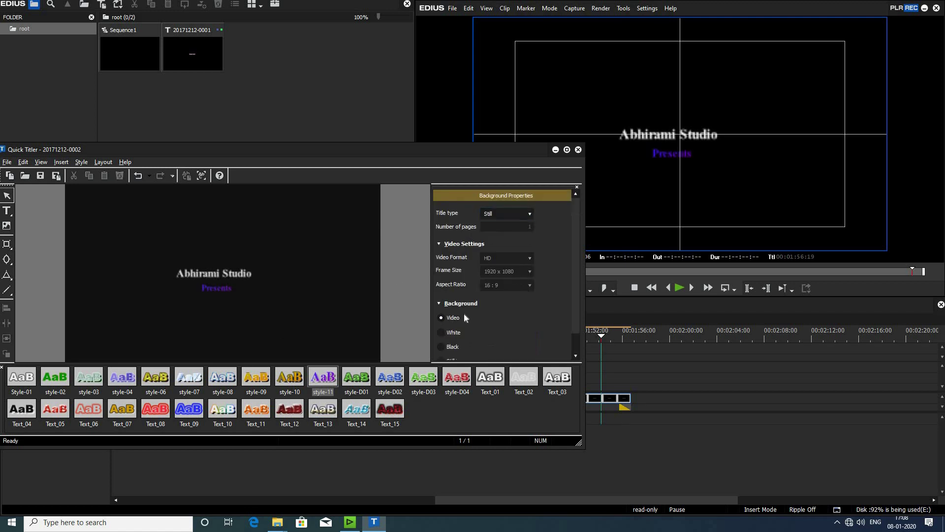
left_click(192, 286)
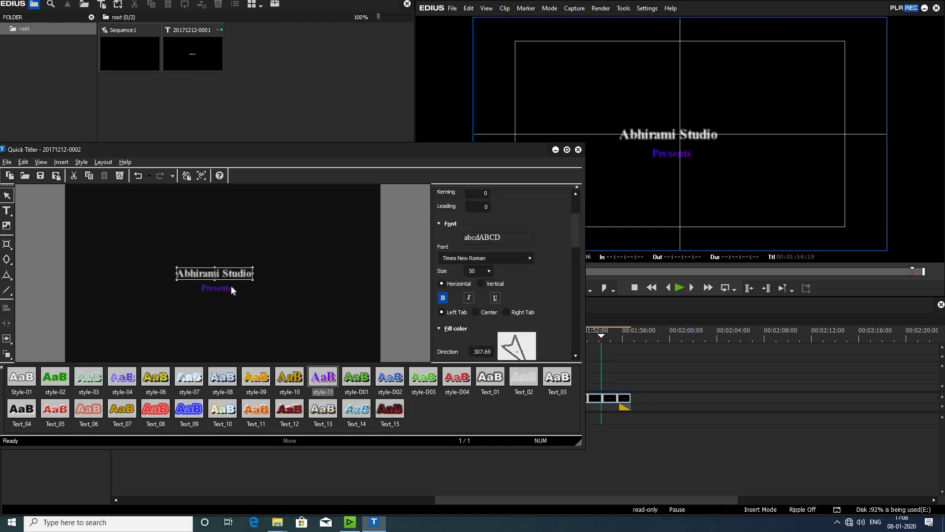
- Set the font size of the "Presents" text to 50
left_click(212, 290)
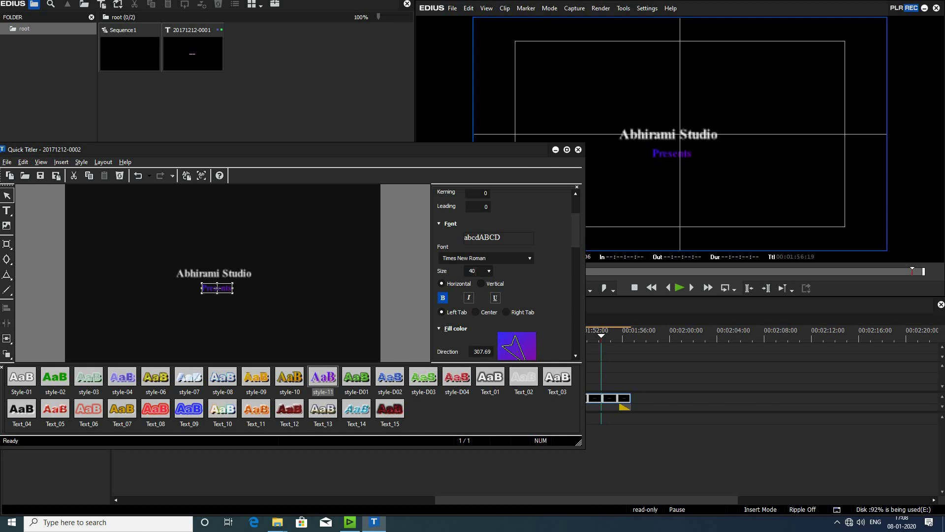
left_click_drag(476, 270, 449, 273)
type("50")
key("Return")
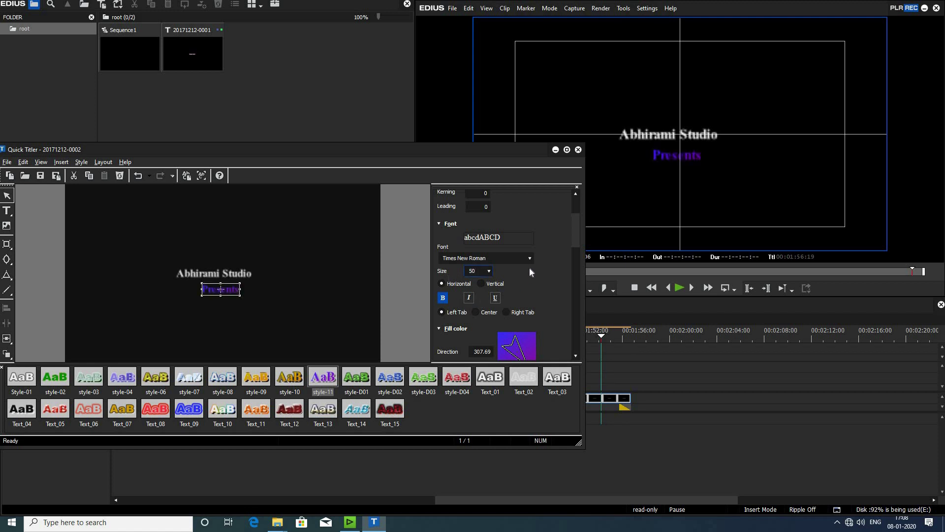
- Change both gradient fill colors of the "Presents" text to white
left_click_drag(573, 222, 572, 246)
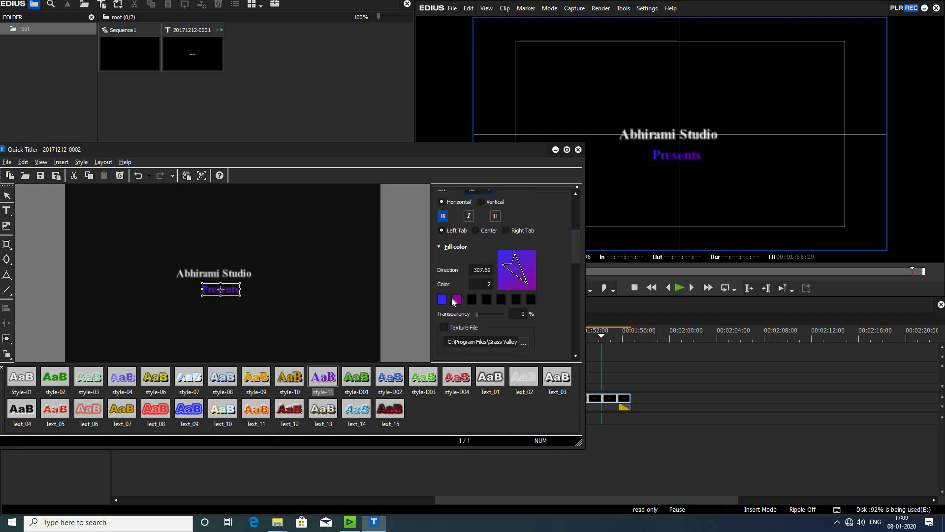
double_click(442, 299)
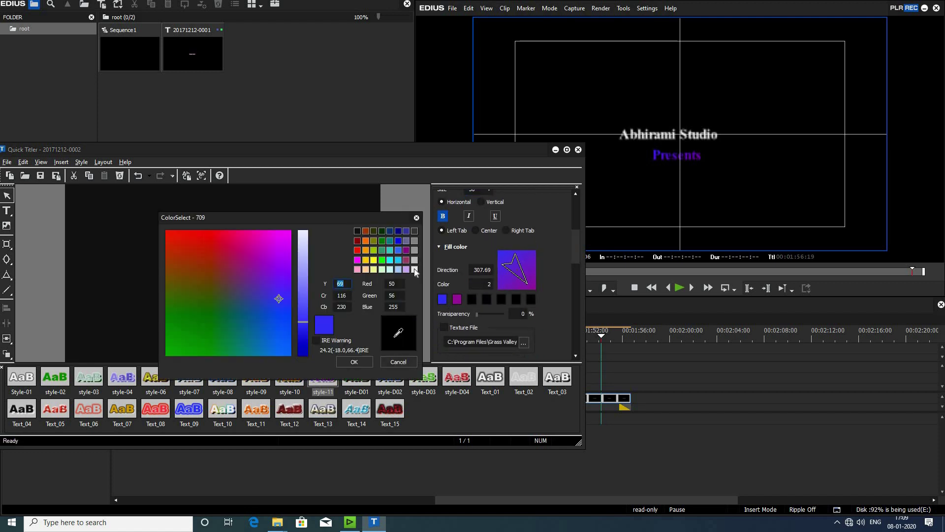
left_click(415, 270)
left_click(354, 361)
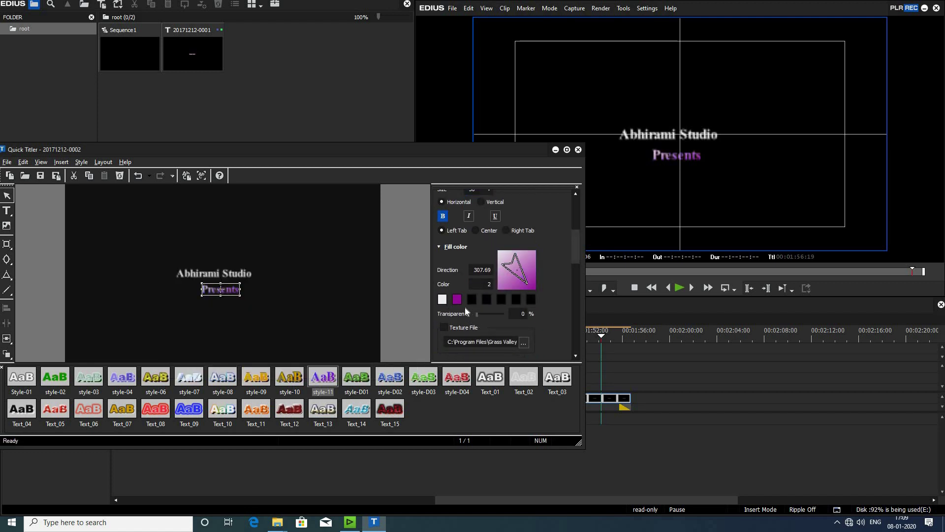
double_click(459, 299)
left_click(416, 269)
left_click(354, 361)
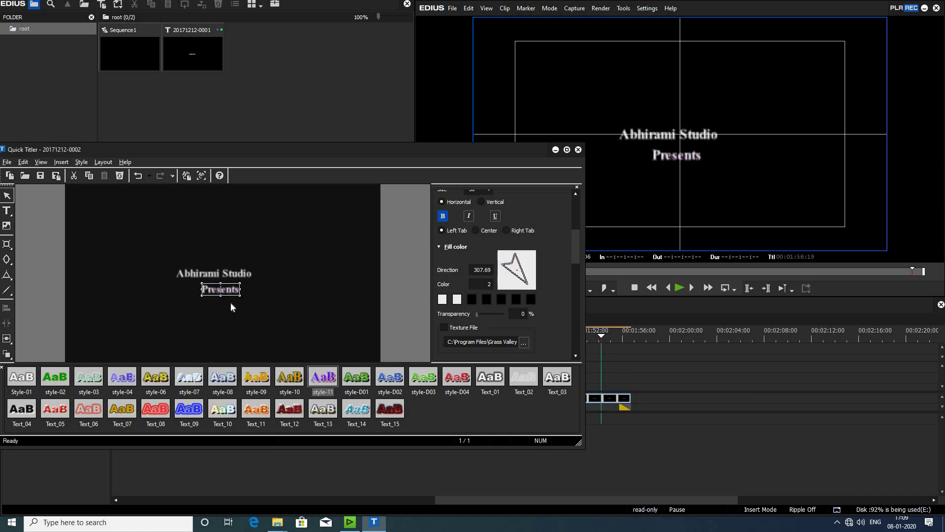
- Move the white "Presents" text slightly left to center it beneath "Abhirami Studio", and deselect it
left_click(232, 308)
left_click_drag(223, 290, 217, 290)
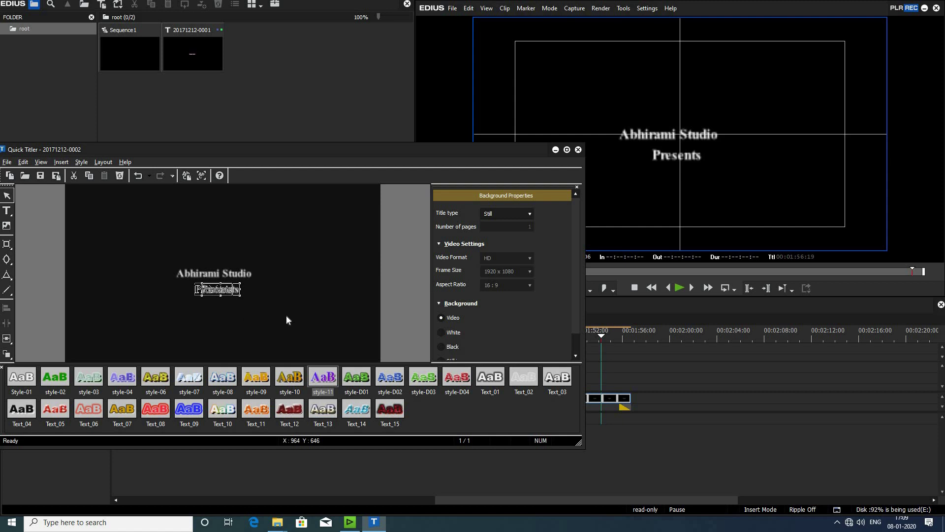
left_click(371, 294)
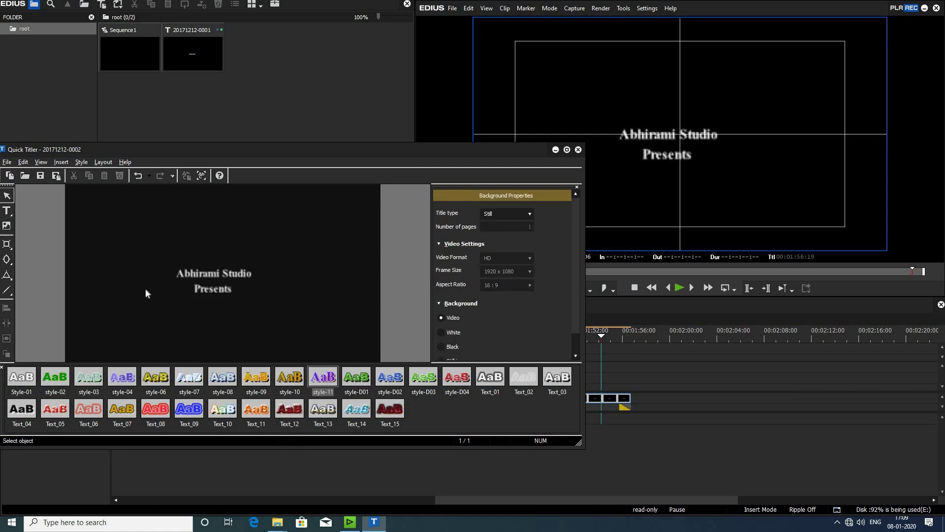
- Browse the fonts for the "Presents" text and apply Yellowtail
left_click(209, 287)
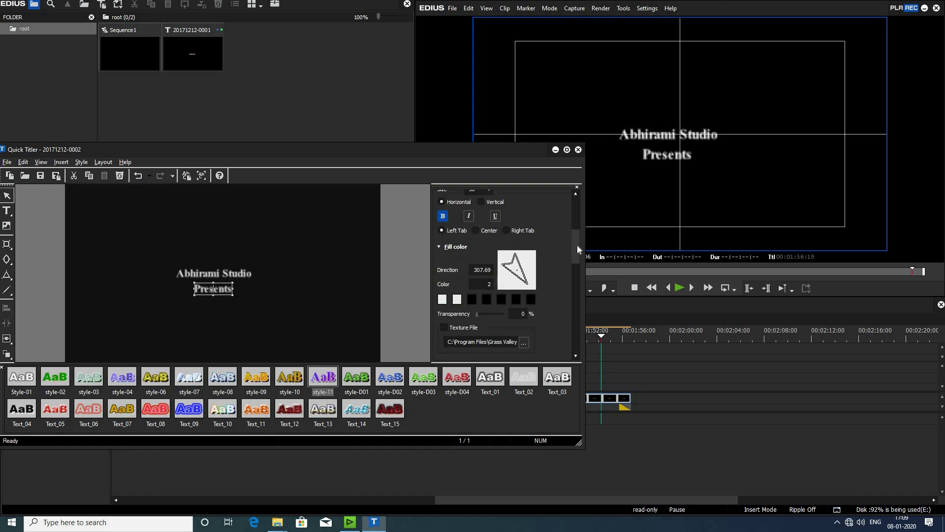
scroll(574, 225, "up", 3)
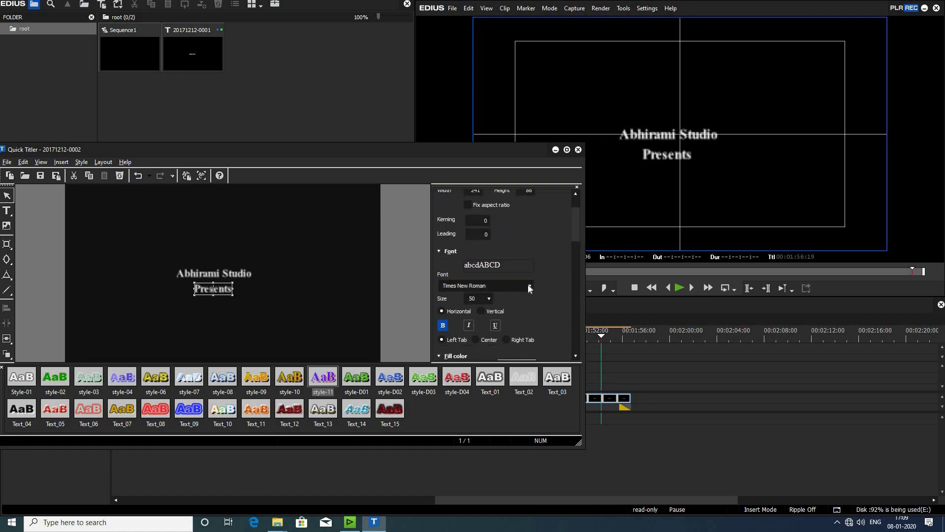
left_click(528, 285)
scroll(521, 307, "up", 2)
left_click(520, 307)
key("Down")
key("Down")
key("Down")
key("Down")
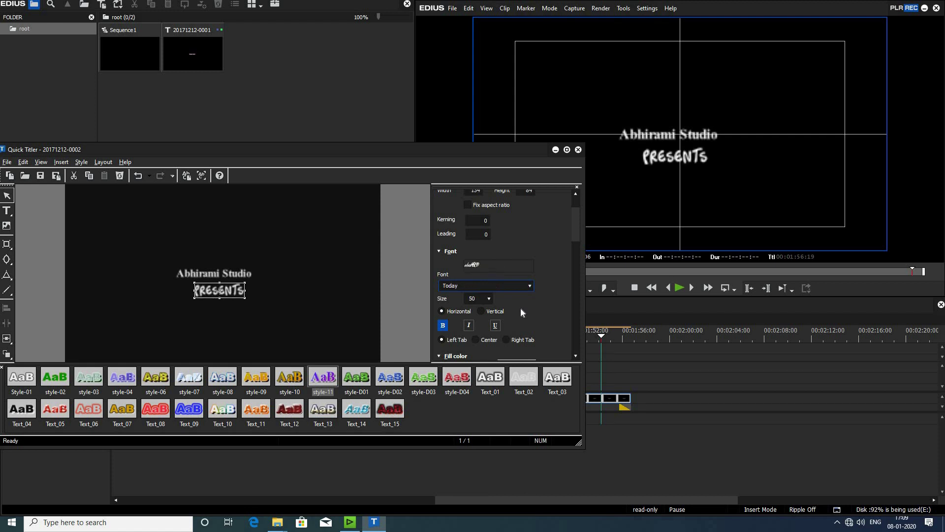
key("Down")
key("Down")
key("Down")
key("Down")
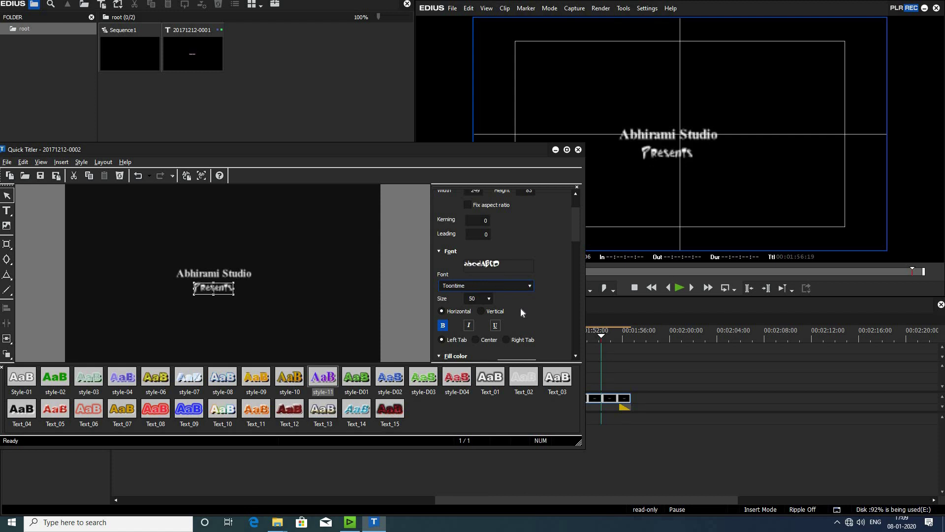
key("Down")
key("Down")
key("Down")
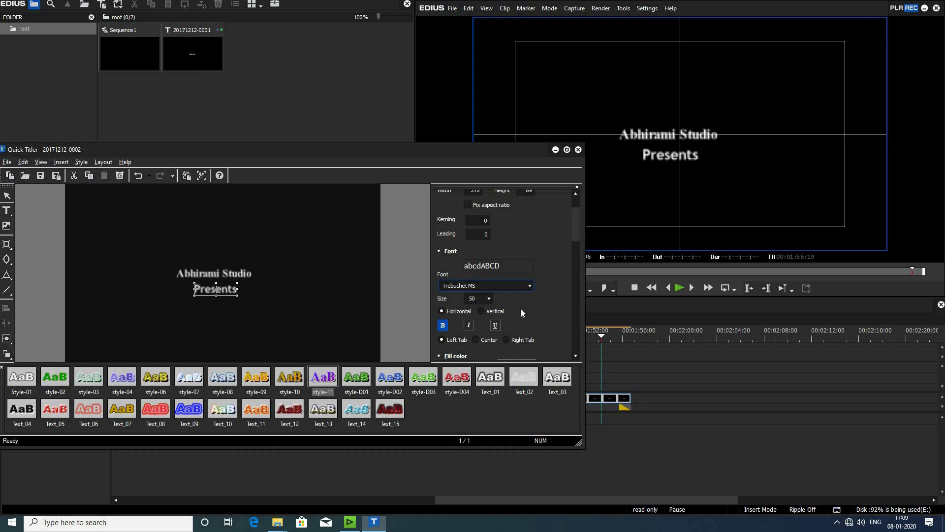
key("Down")
key("Down")
key("Down")
key("Down")
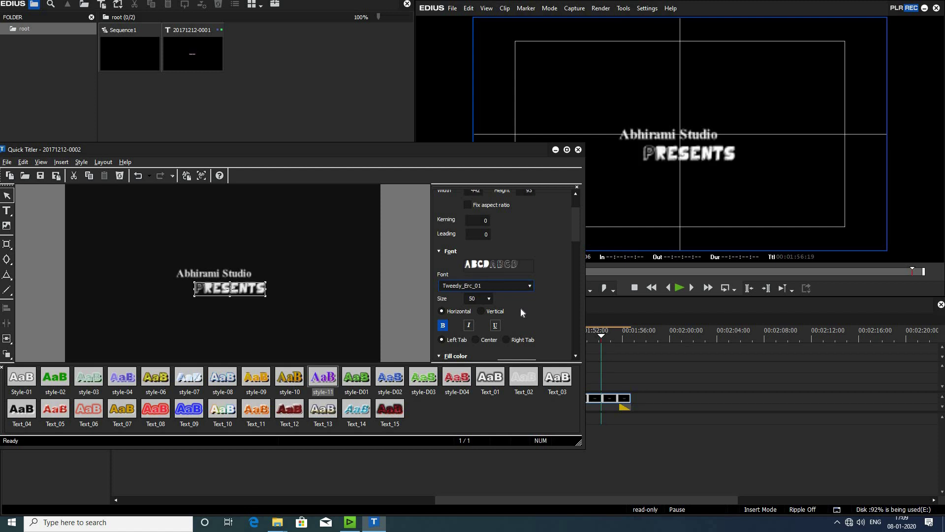
key("Down")
key("Down")
key("Down")
key("Down")
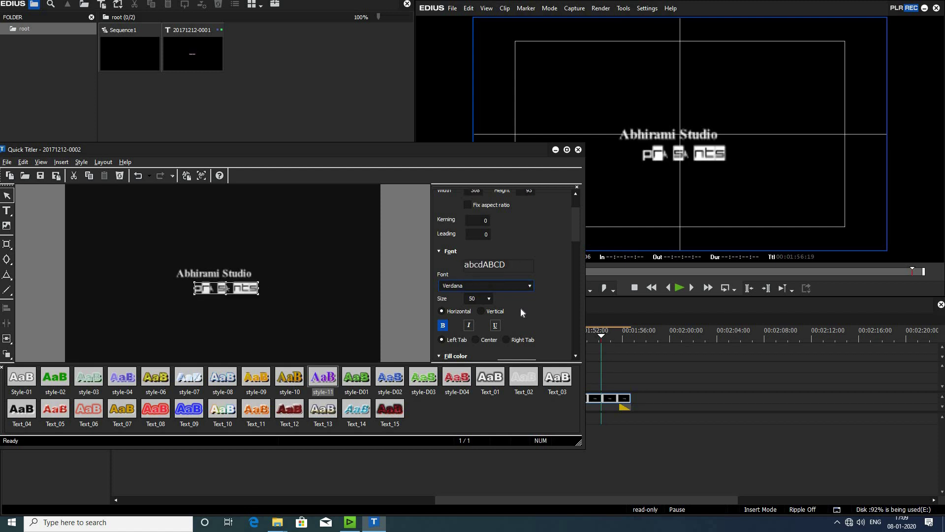
key("Down")
key("Down")
key("Down")
key("Down")
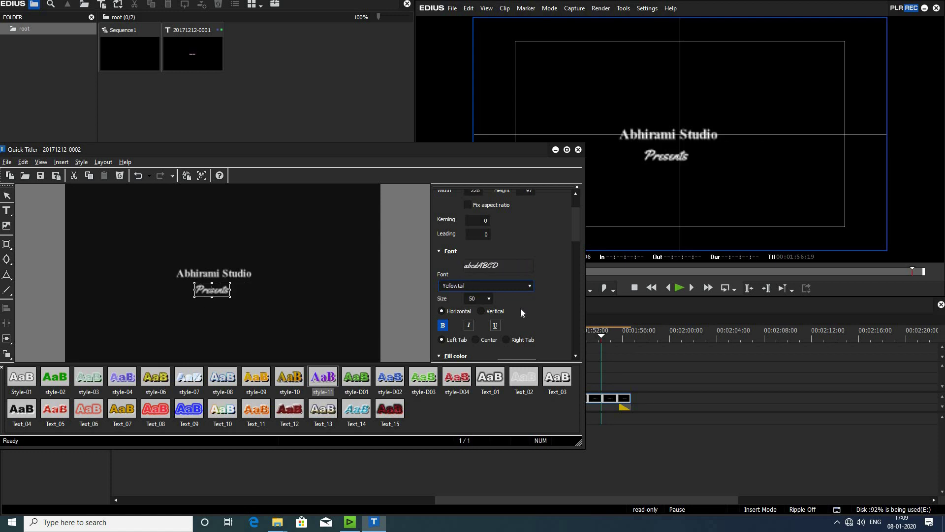
left_click(199, 303)
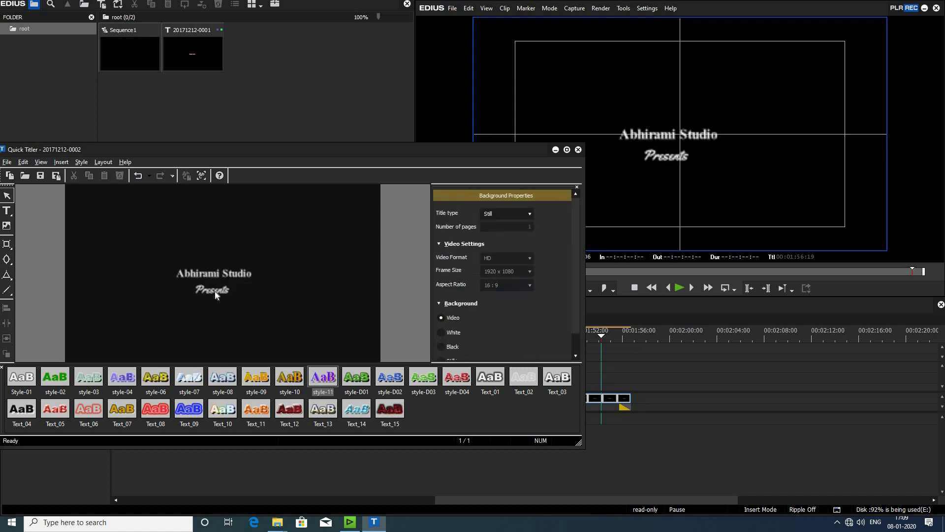
- Shift "Abhirami Studio" and "Presents" slightly right and up, bring "Presents" closer beneath the studio name, and save the title
mouse_move(219, 290)
left_mouse_down()
mouse_move(237, 275)
mouse_move(220, 289)
mouse_move(230, 278)
left_mouse_up()
left_click(234, 276)
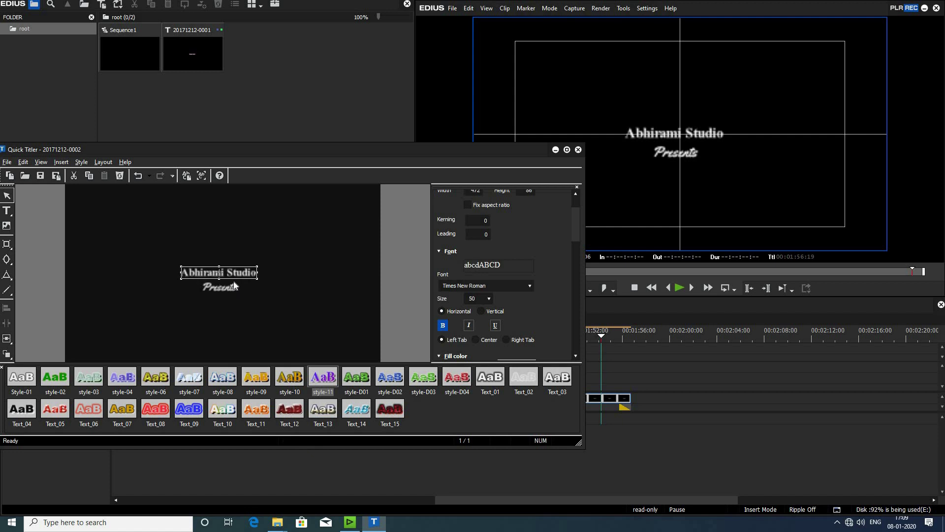
left_click(225, 286)
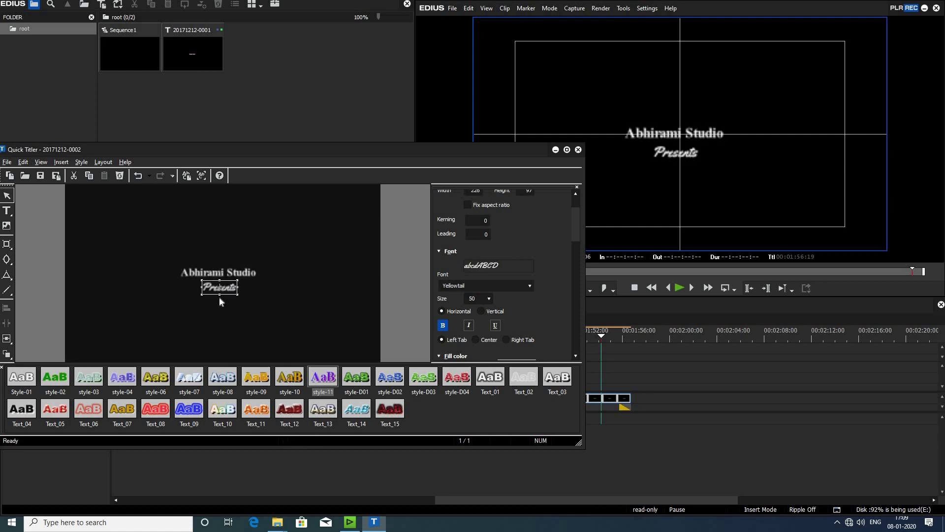
left_click_drag(225, 288, 228, 284)
left_click(241, 276)
left_click(285, 309)
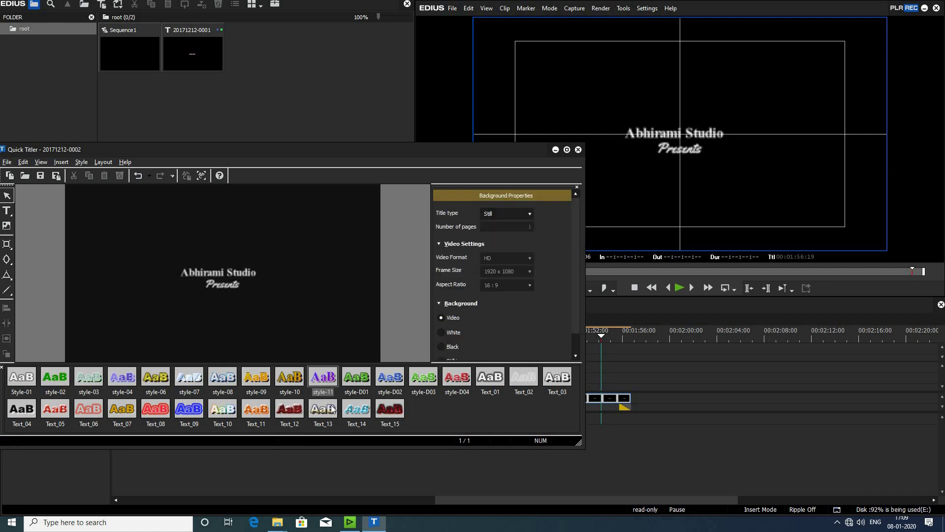
key("ctrl+s")
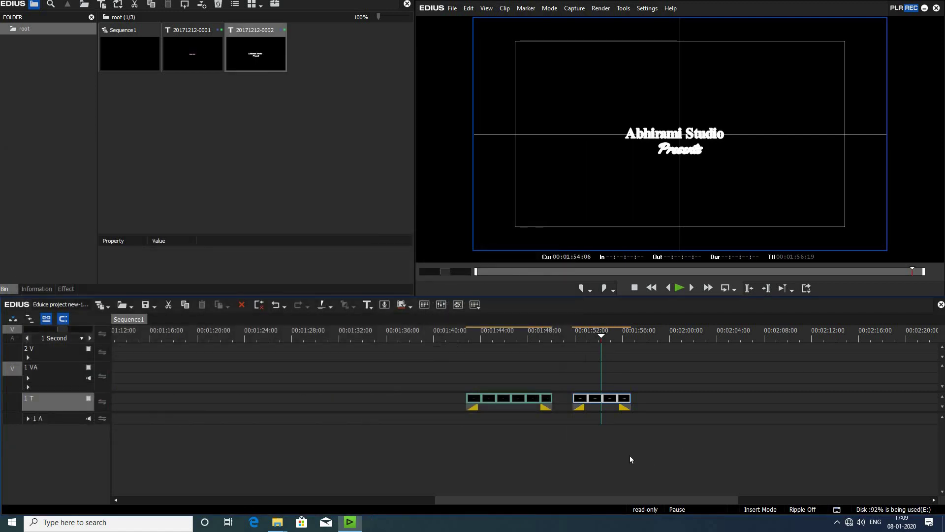
- Move the "Abhirami Studio Presents" clip directly against the preceding title clip and extend its end to 00:01:58:07
left_click_drag(592, 402, 573, 402)
left_click_drag(635, 398, 649, 397)
- Play back the two title clips from the first one and view the "Abhirami Studio Presents" title full screen
left_click_drag(569, 337, 510, 337)
key("space")
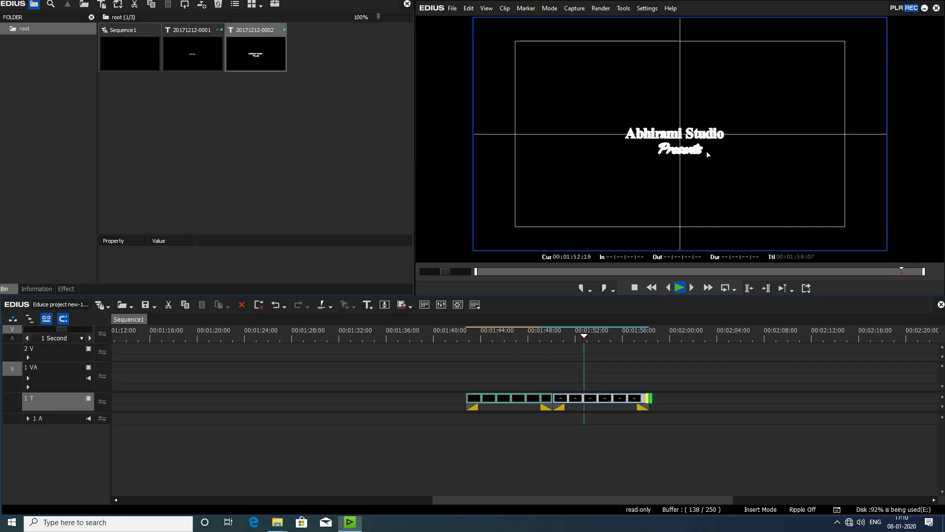
key("space")
double_click(699, 197)
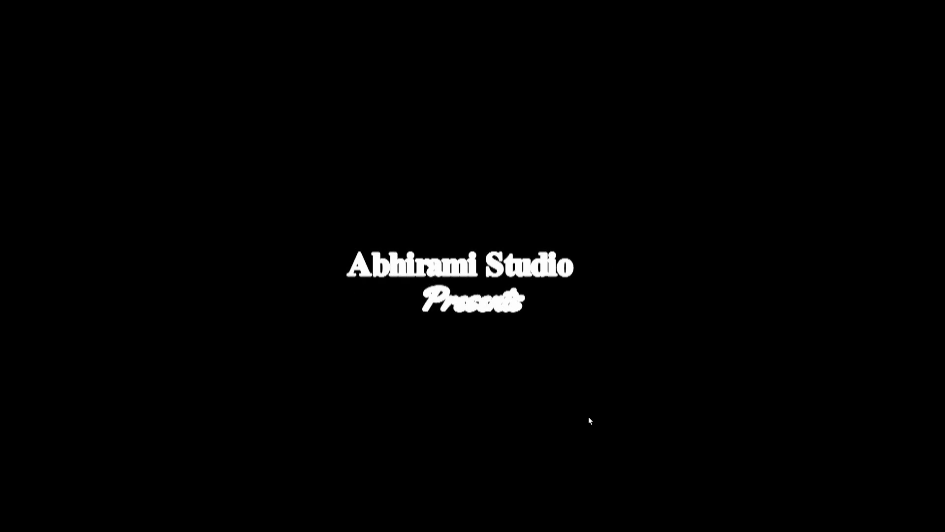
key("Escape")
- Reopen the "Abhirami Studio Presents" title and turn off the edge on the "Abhirami Studio" text
double_click(604, 400)
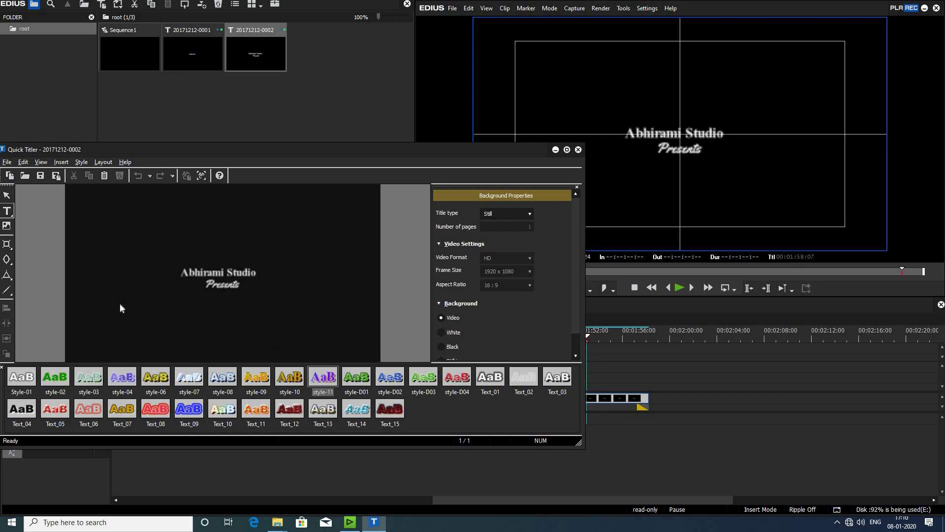
left_click(7, 195)
left_click_drag(577, 222, 576, 245)
scroll(577, 249, "down", 1)
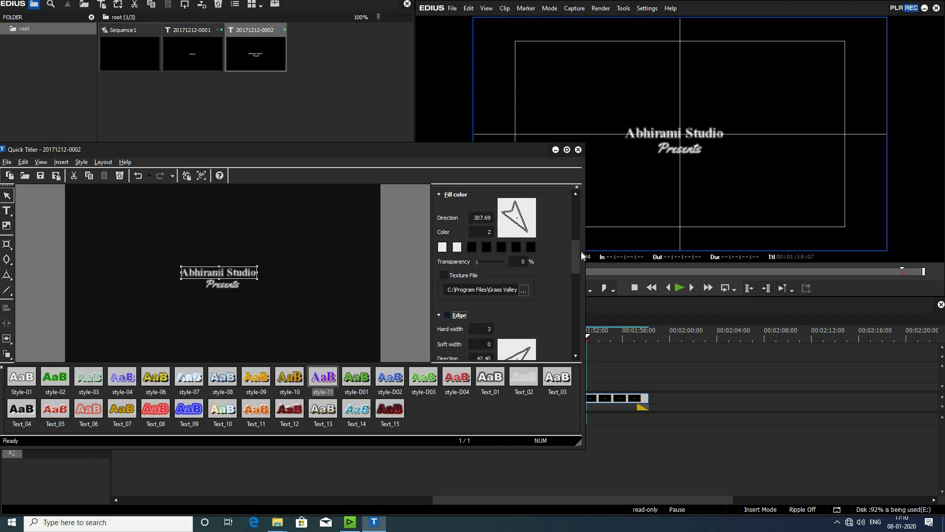
left_click_drag(577, 249, 575, 277)
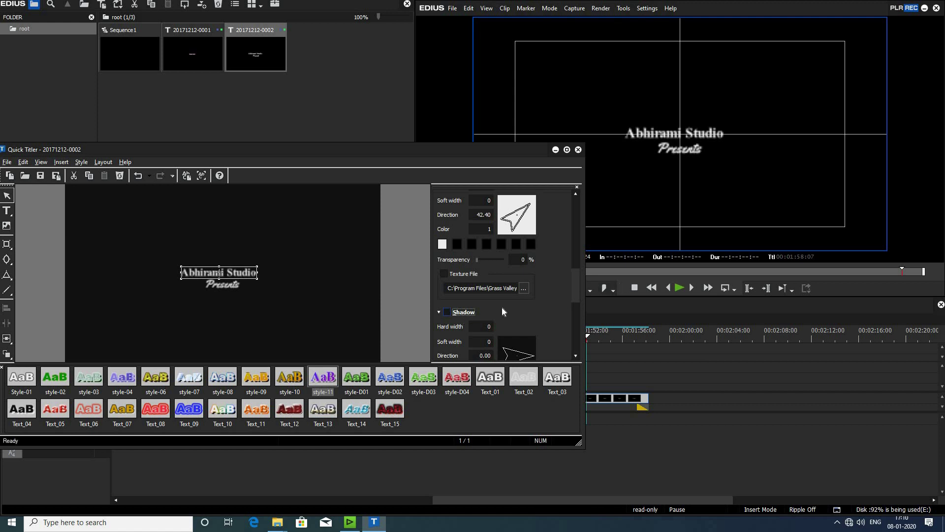
- Turn off the edge on the "Presents" text and save the title
left_click(226, 286)
left_click_drag(573, 288, 571, 264)
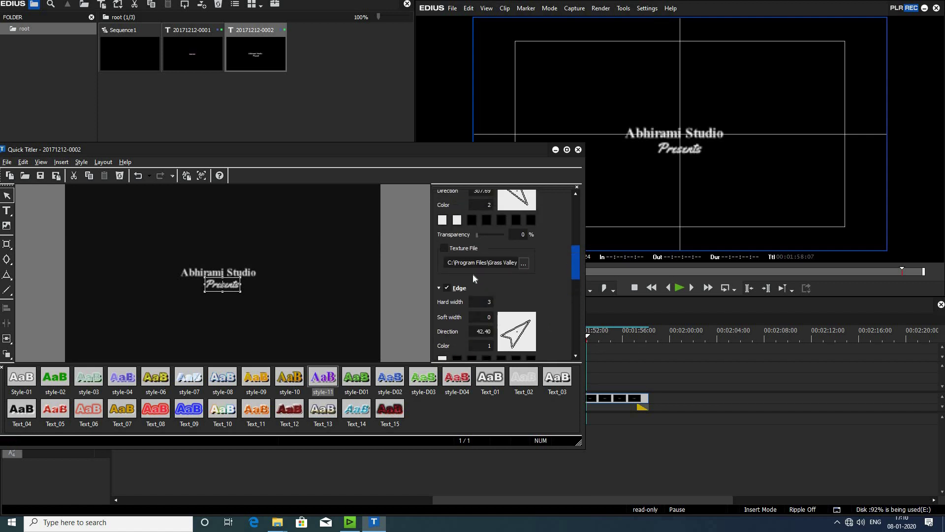
left_click(447, 288)
key("ctrl+s")
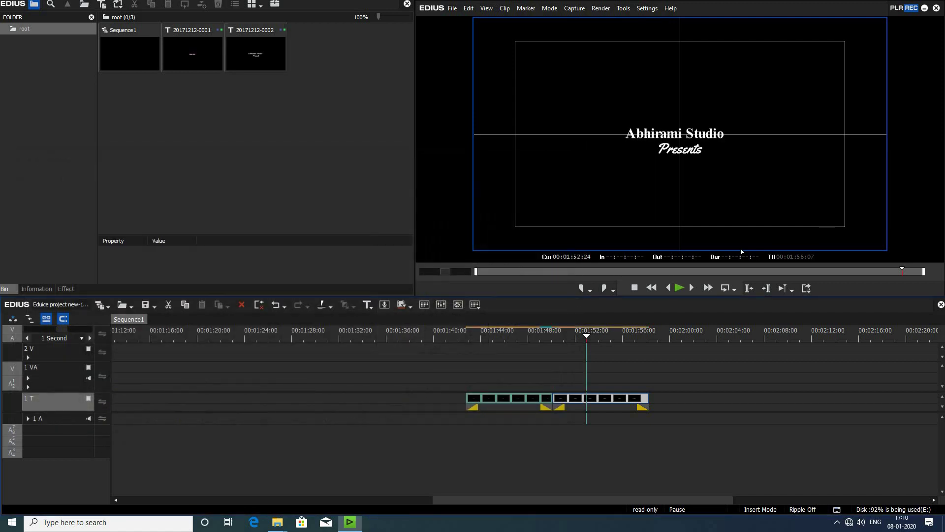
- Preview the edgeless "Abhirami Studio Presents" title full screen, then return to the normal view
left_click_drag(582, 339, 575, 339)
left_click(668, 178)
double_click(628, 169)
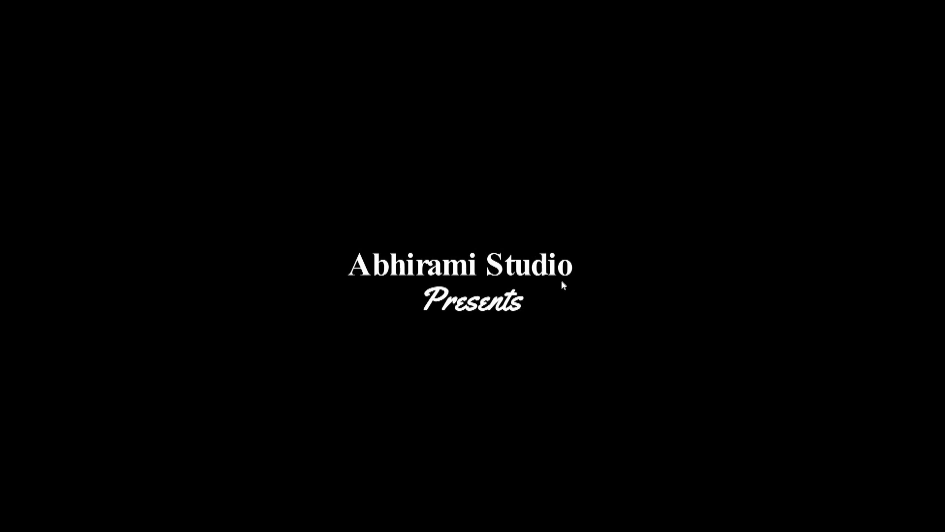
key("Escape")
- Add a new QuickTitler clip on the title track directly after the "Abhirami Studio Presents" clip
left_click(637, 338)
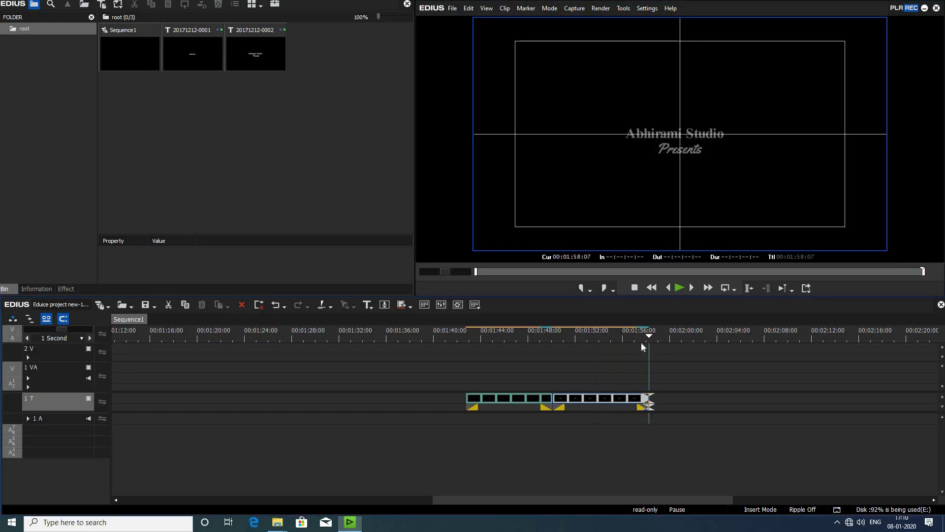
left_click_drag(654, 345, 622, 351)
left_click(651, 350)
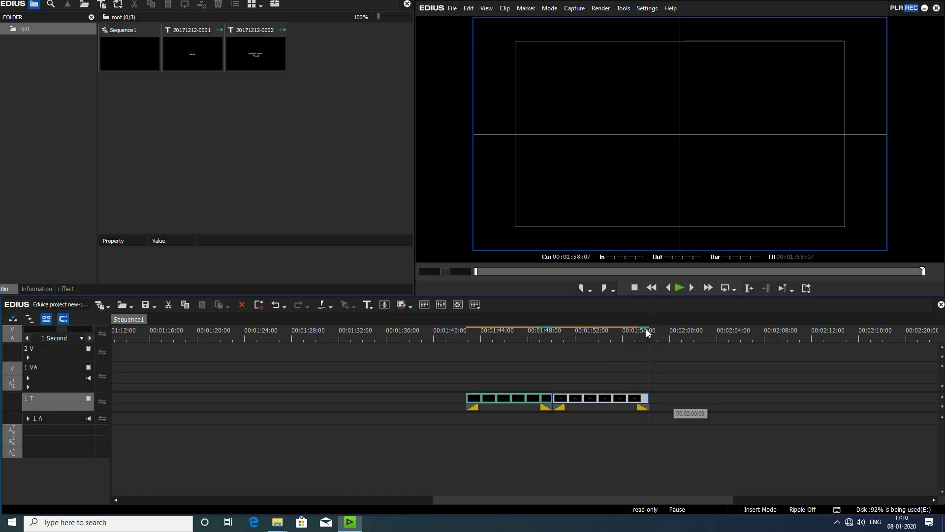
left_click(624, 347)
left_click(651, 353)
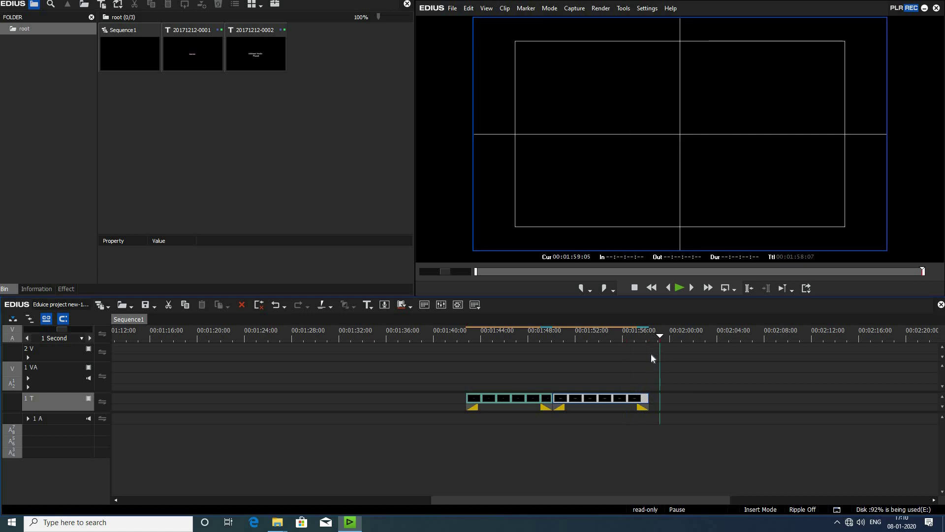
right_click(671, 396)
mouse_move(711, 255)
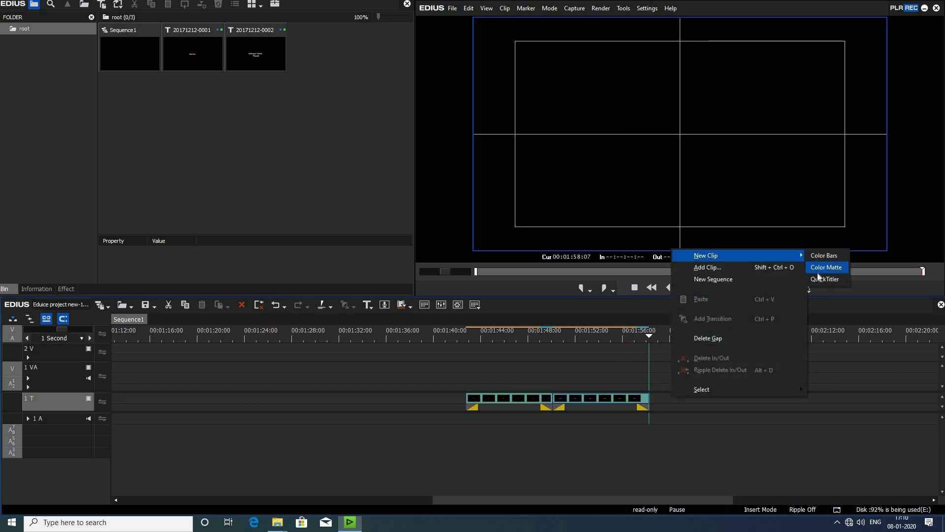
key("Return")
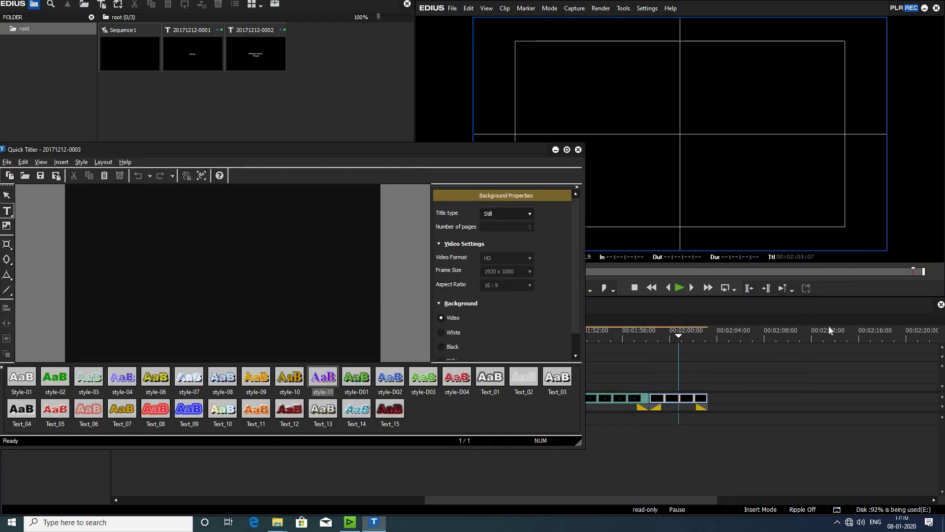
- Enter the title text "Wedding" and move it near the centre of the frame
type("W")
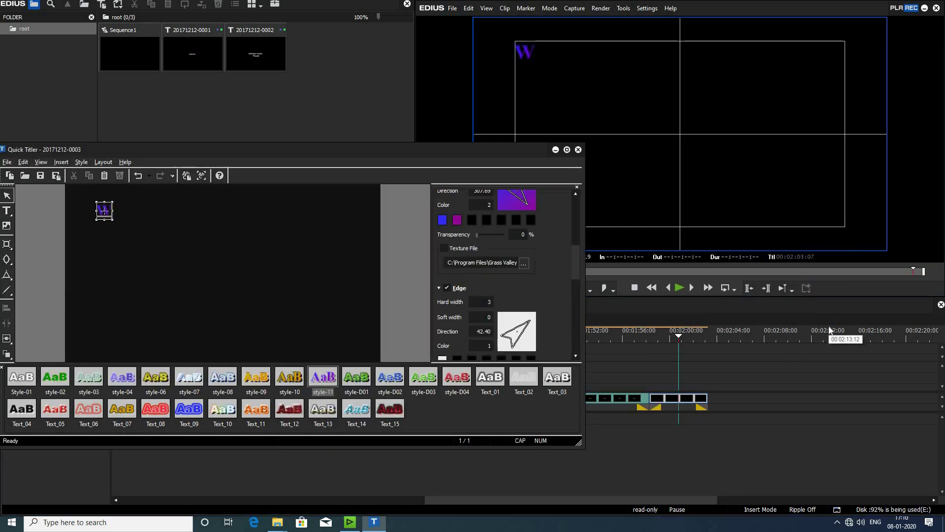
type("e")
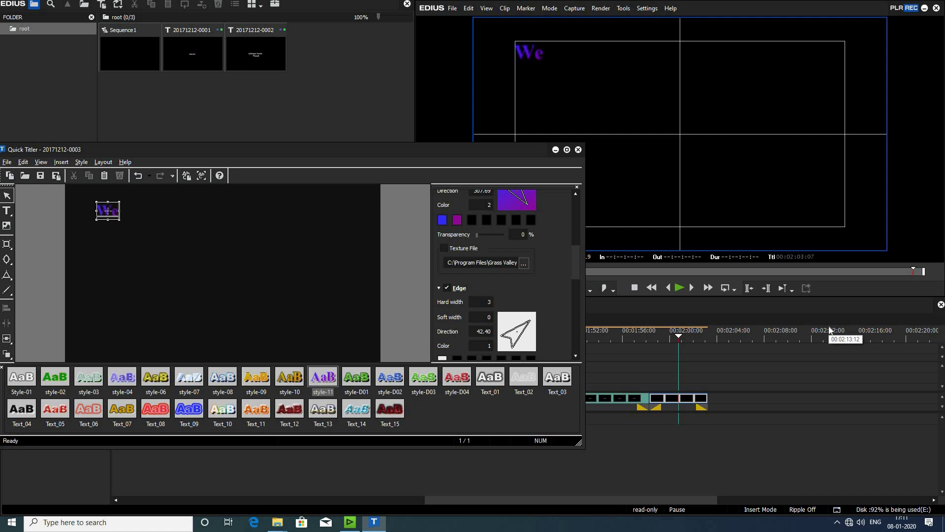
type("dding")
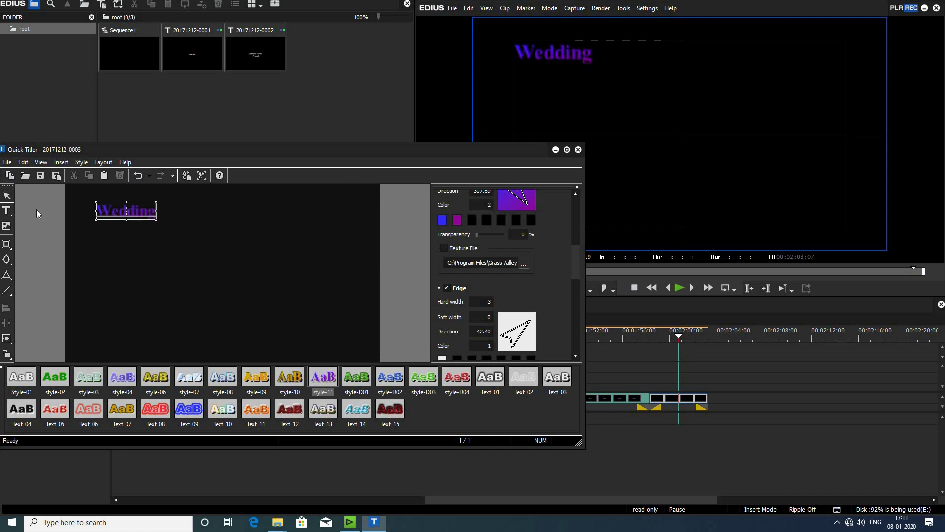
left_click_drag(143, 223, 241, 286)
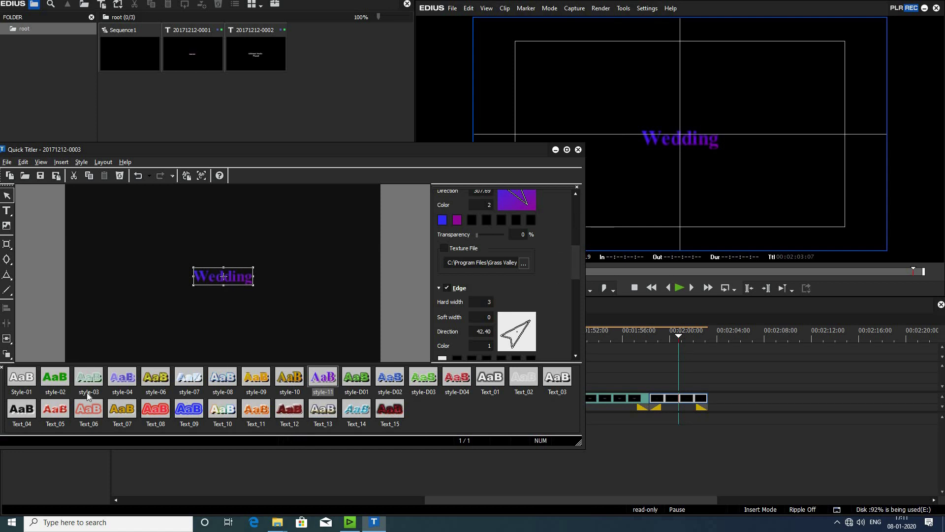
- Apply Style-01 to the "Wedding" text and reposition it at the frame's centre
left_click(24, 378)
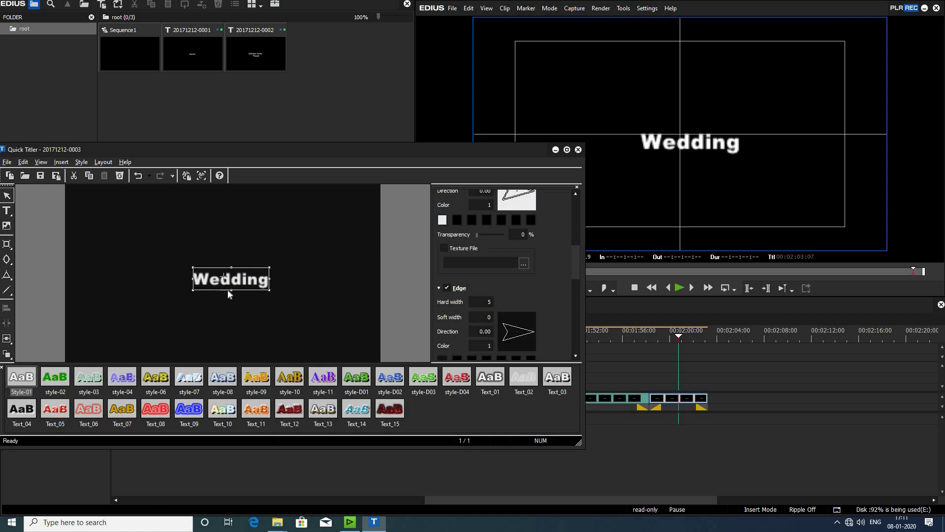
left_click(229, 289)
left_click_drag(228, 289, 225, 274)
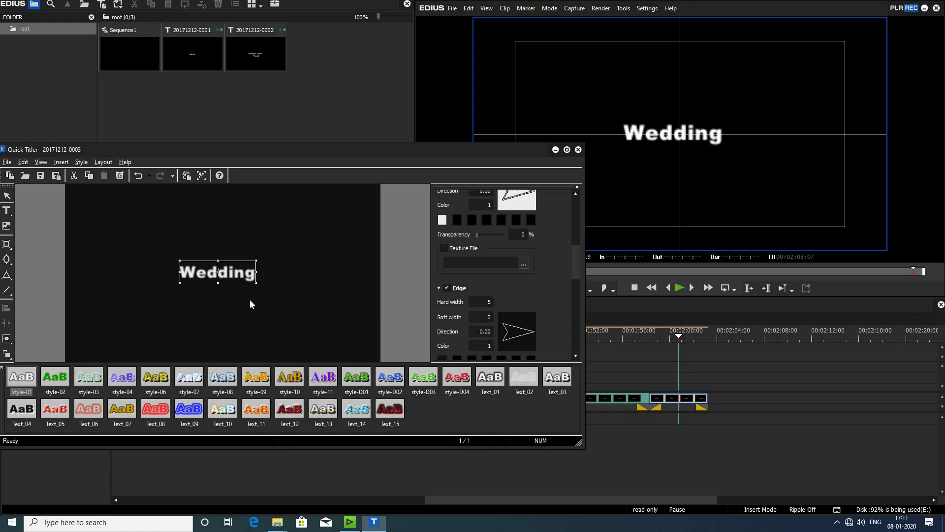
left_click(246, 320)
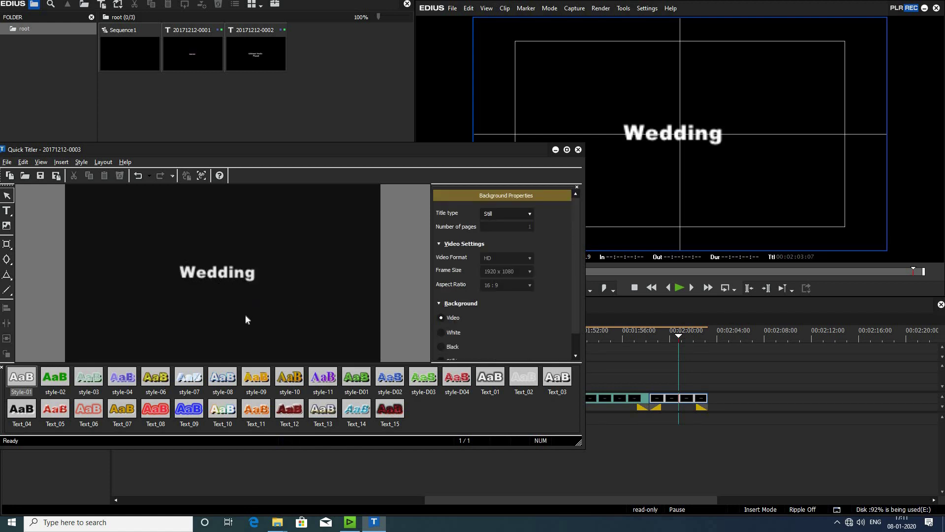
left_click_drag(192, 274, 211, 272)
key("ctrl+z")
- Set the size of the letter "W" in "Wedding" to 100 and save the title
left_click(6, 211)
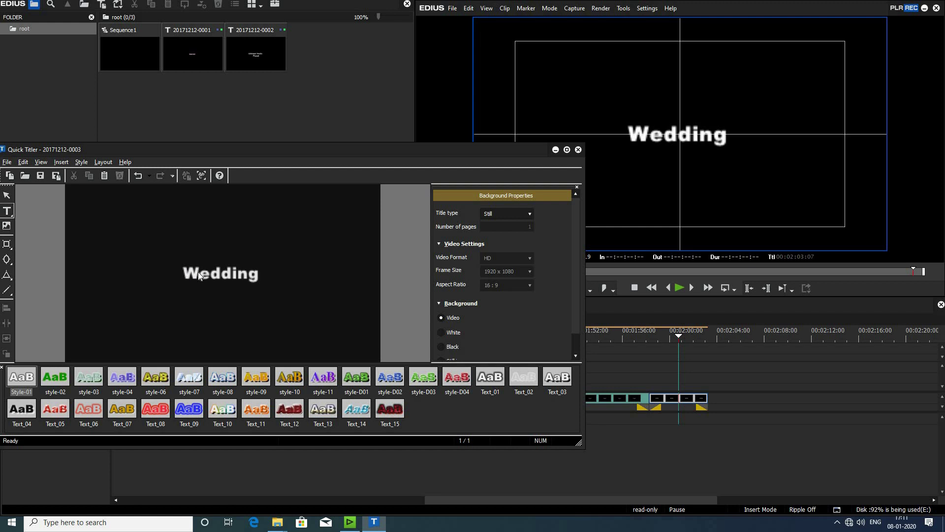
left_click(200, 271)
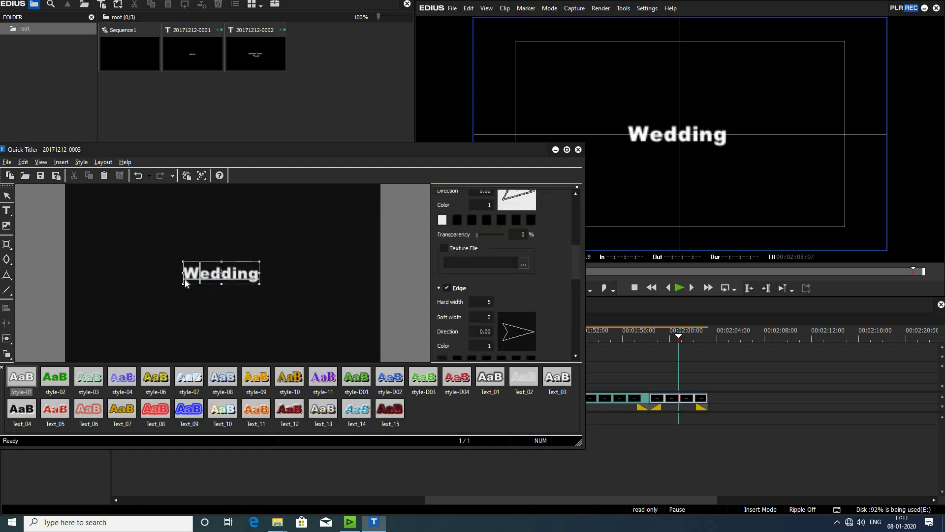
left_click_drag(199, 267, 183, 272)
left_click_drag(574, 261, 567, 222)
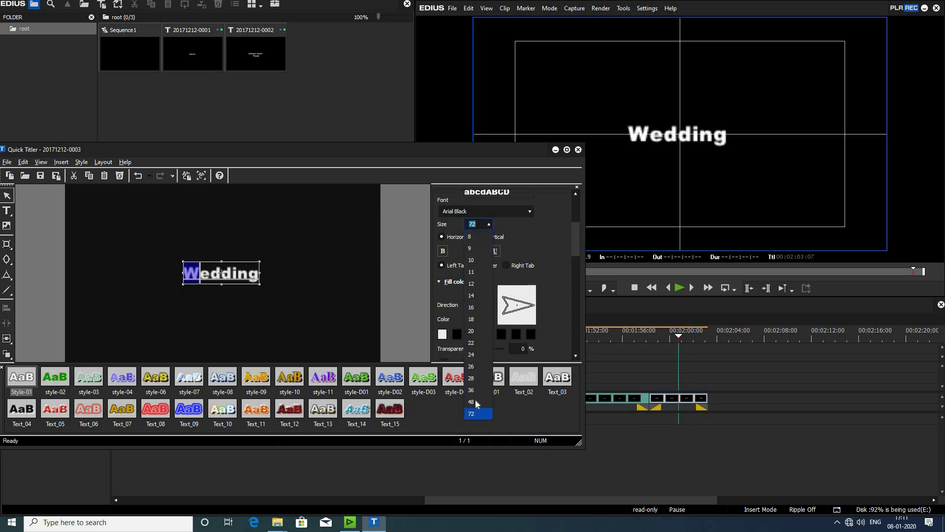
left_click(478, 411)
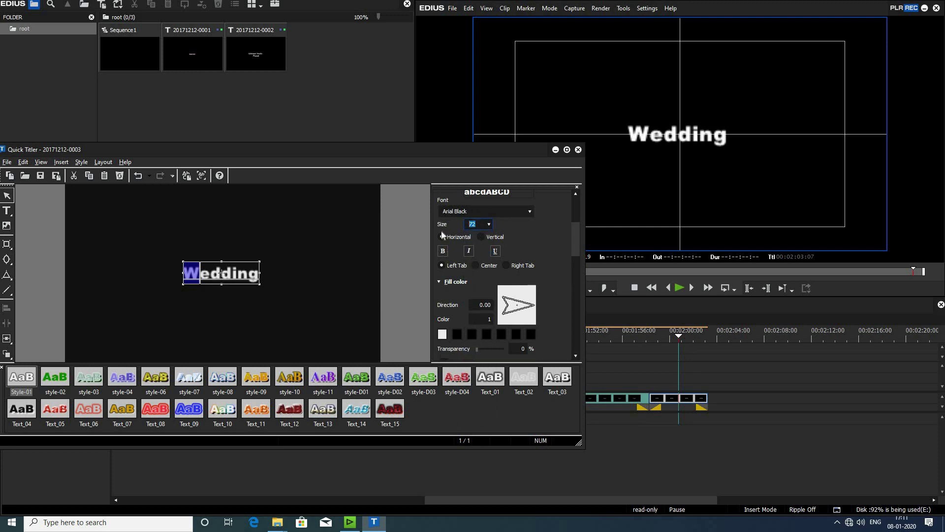
type("100")
key("Return")
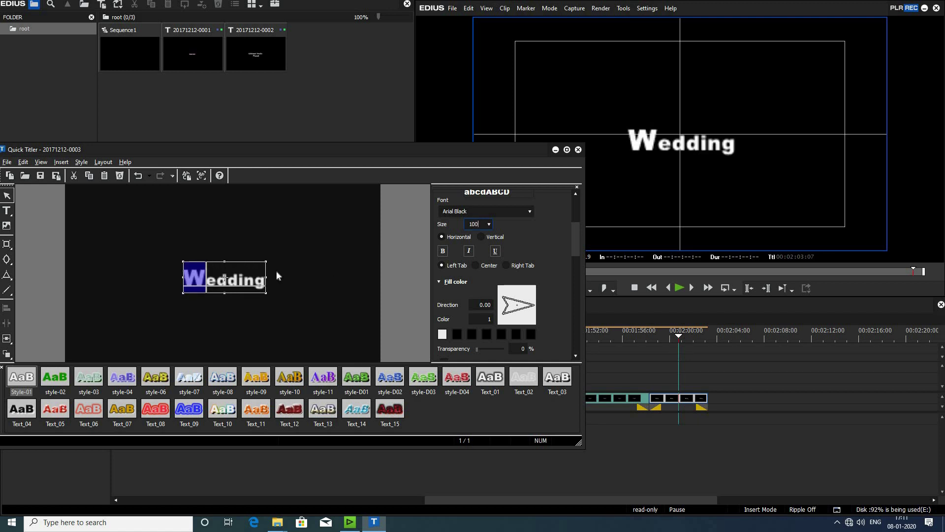
key("ctrl+s")
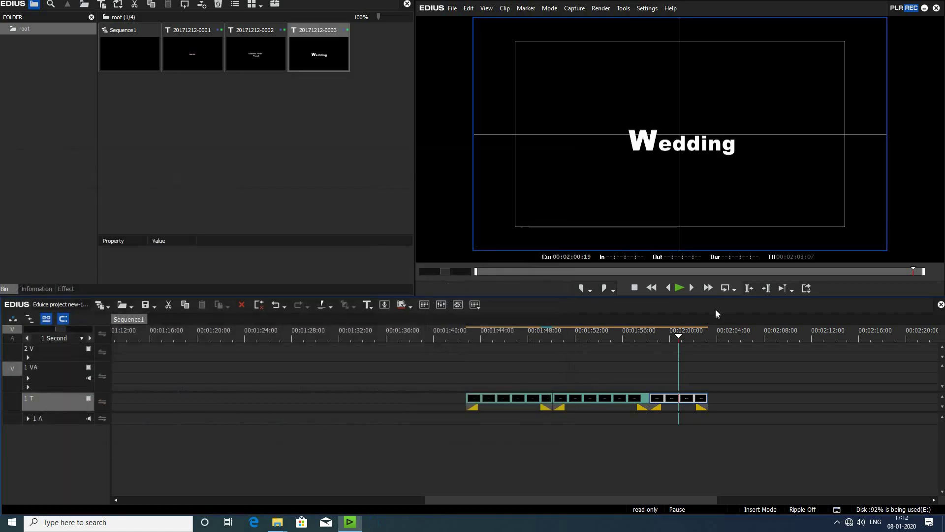
- Extend the end of the "Wedding" clip to 00:02:05:03 and return the playhead to the start of the "Thank God" clip
left_click(630, 350)
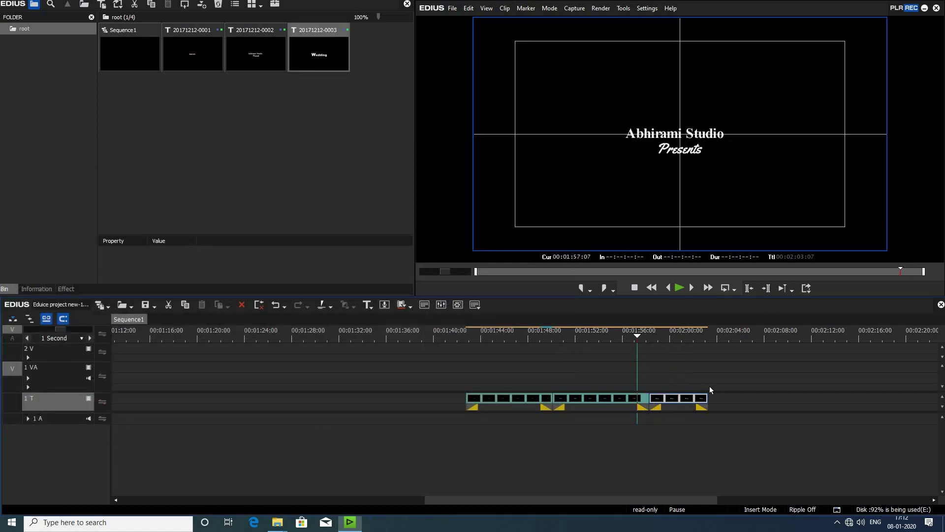
left_click_drag(720, 403, 741, 403)
left_click_drag(714, 344, 488, 373)
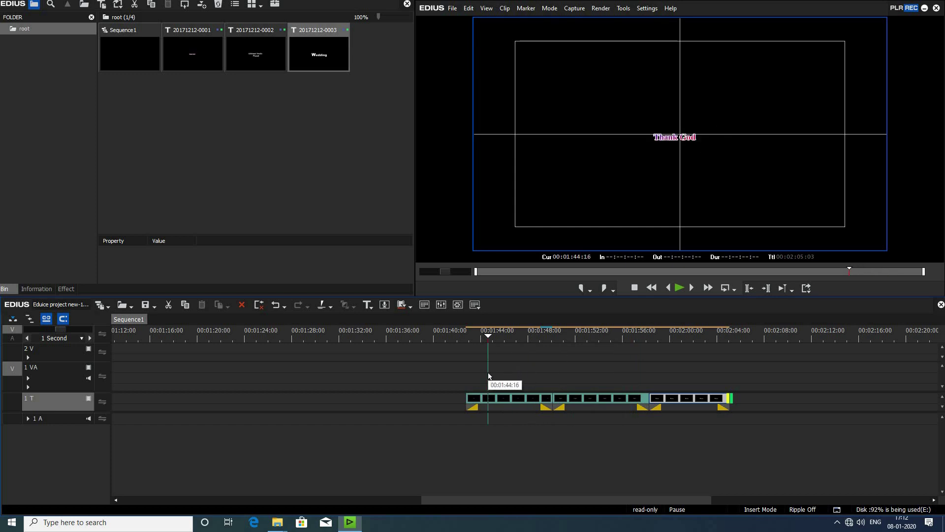
left_click_drag(492, 334, 466, 343)
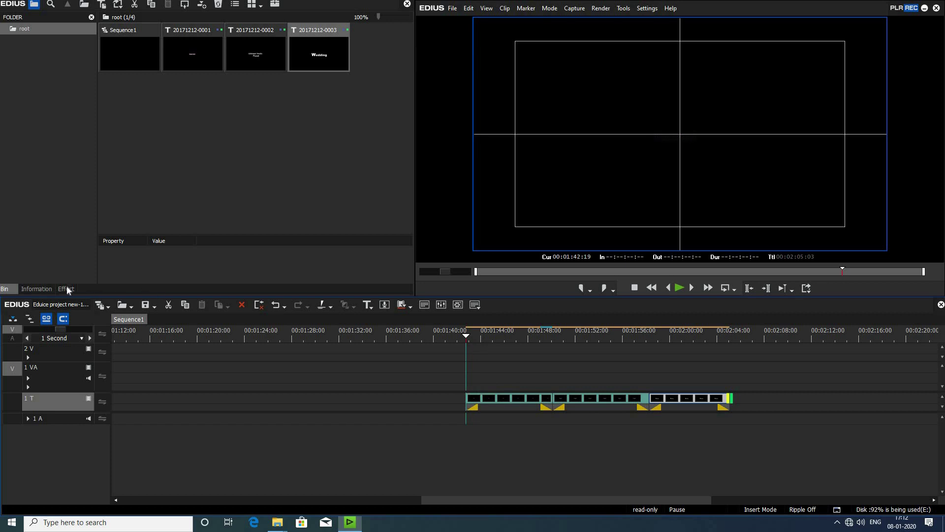
- Apply the Fade Slide A Right title mixer to the "Thank God" clip and play it back
key("h")
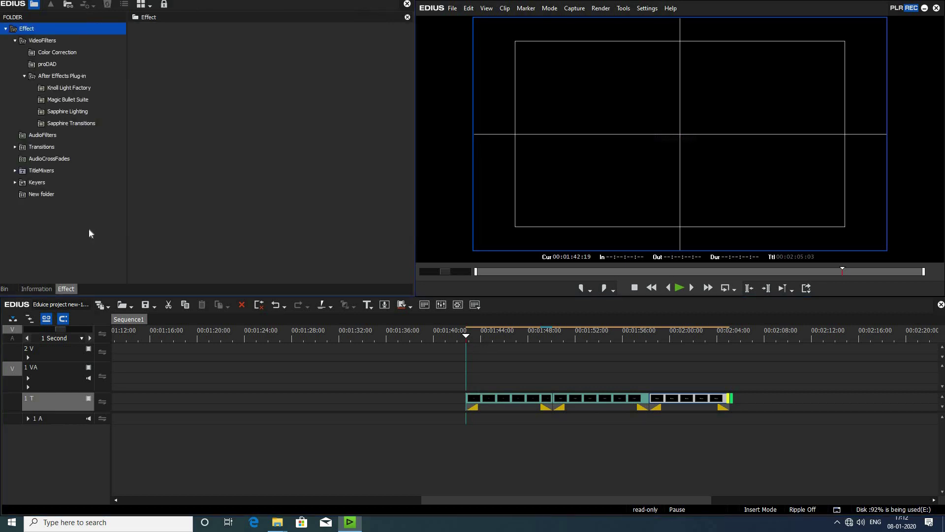
left_click(15, 171)
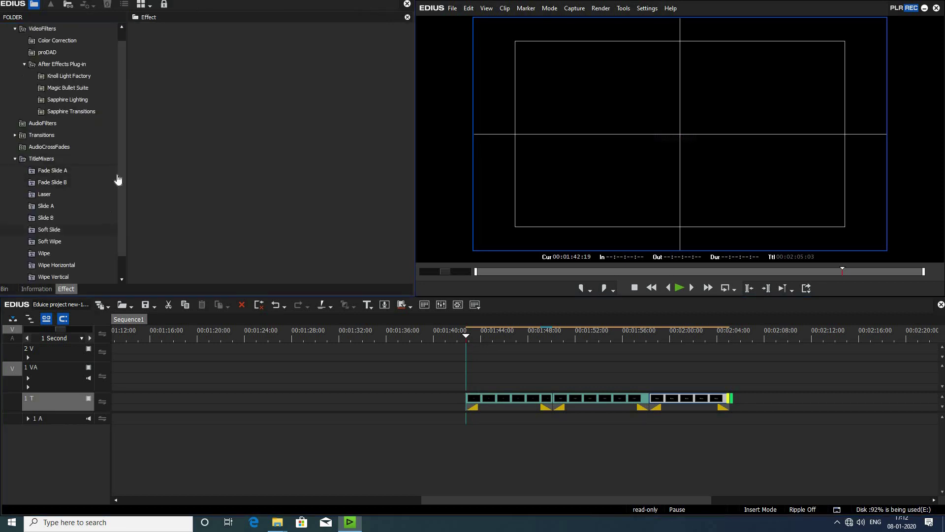
left_click(44, 172)
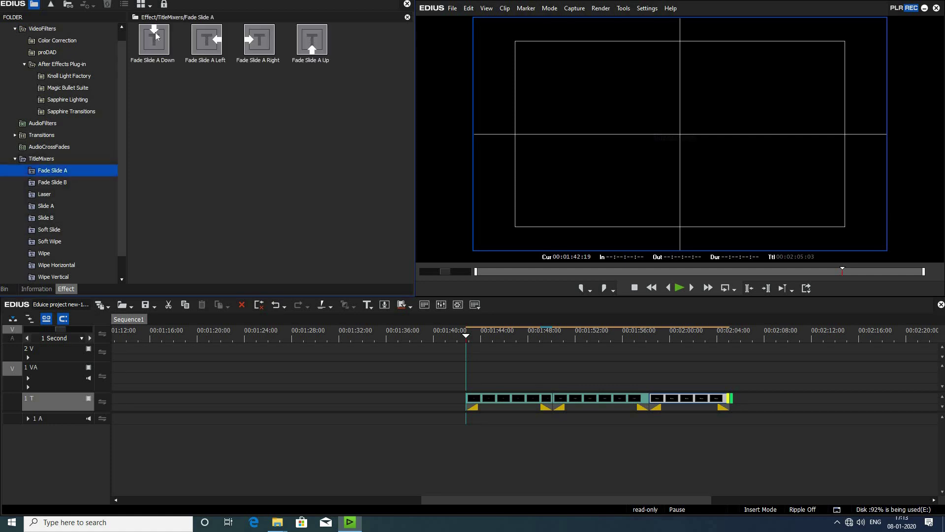
left_click_drag(255, 40, 483, 412)
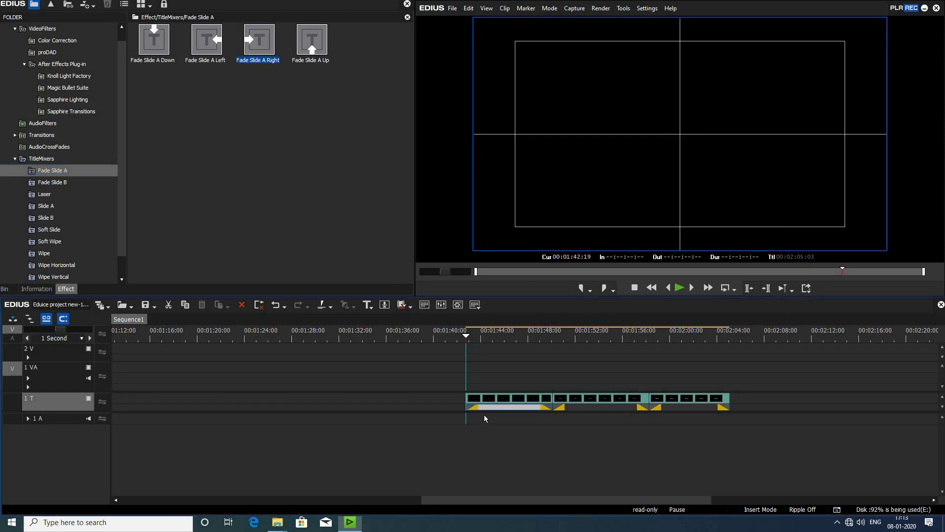
key("space")
key("space")
- Lengthen the opening mixer of the "Thank God" clip to end at about 00:01:46 and play it from the start
left_click_drag(479, 407, 504, 412)
left_click(467, 339)
key("space")
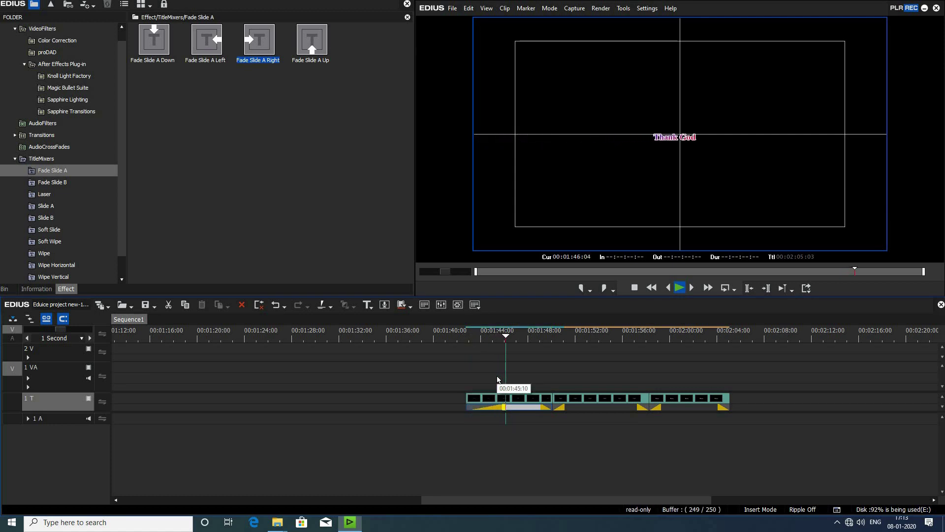
key("space")
- Apply the Laser Left title mixer to the opening of the "Thank God" clip and play back the effect
left_click(45, 196)
mouse_move(200, 49)
left_mouse_down()
mouse_move(306, 168)
mouse_move(323, 169)
mouse_move(481, 401)
mouse_move(493, 405)
left_mouse_up()
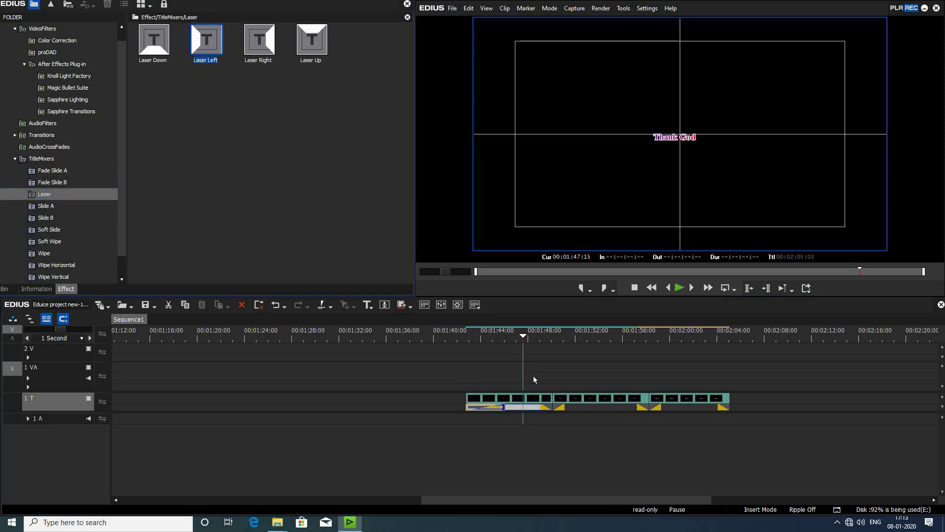
left_click(491, 338)
left_click(467, 362)
key("space")
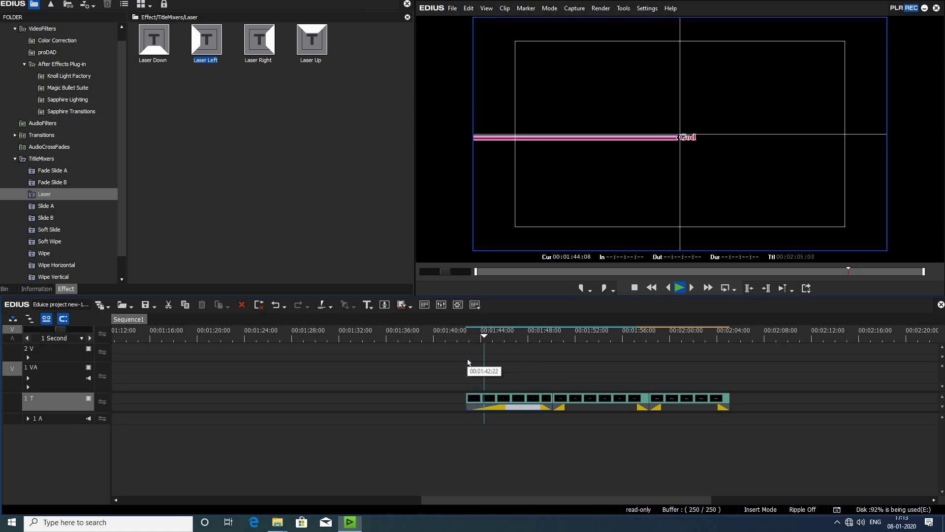
key("space")
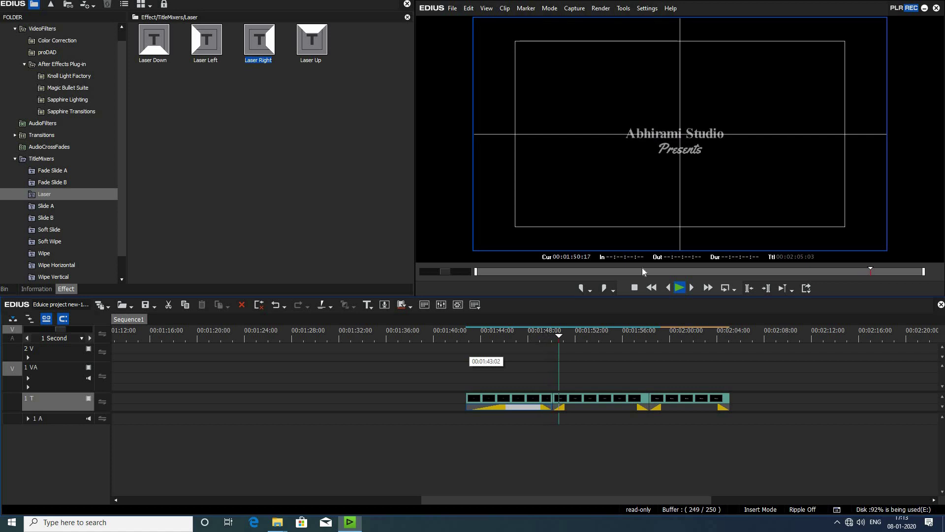
- Review the title clips on the timeline from the "Thank God" clip into "Abhirami Studio Presents"
left_click_drag(576, 338, 672, 367)
key("j")
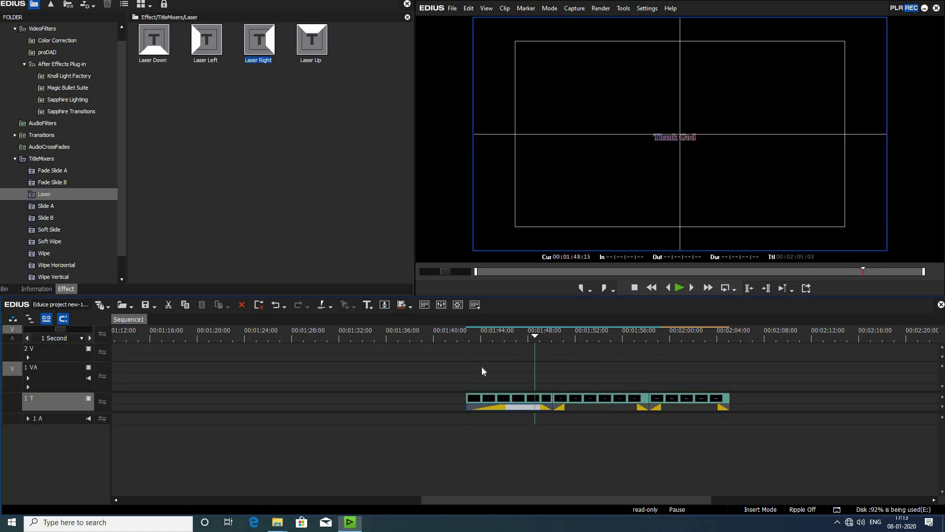
key("l")
key("l")
key("l")
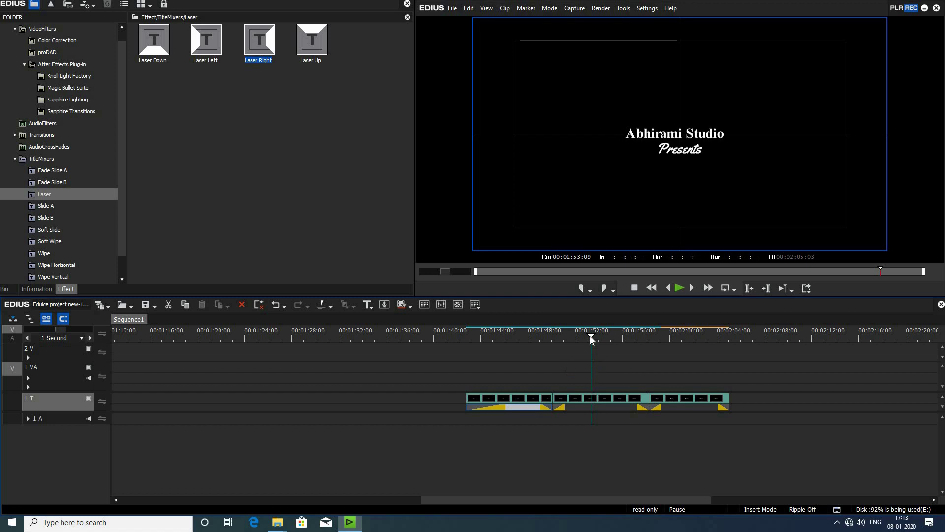
- Mark the range of the three title clips with an in point at 00:01:42:19 and an out point at 00:02:05:03
key("Page_Up")
left_click_drag(463, 351, 471, 350)
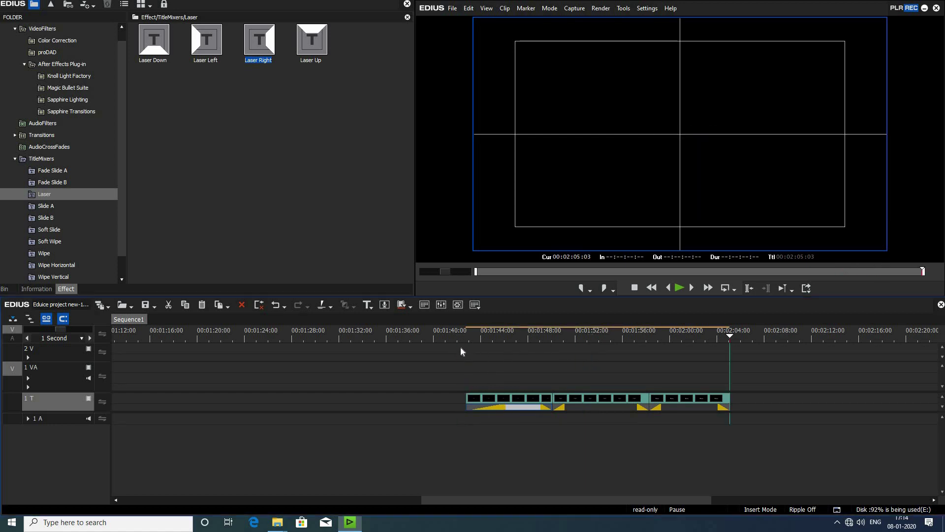
left_click_drag(470, 340, 463, 348)
key("i")
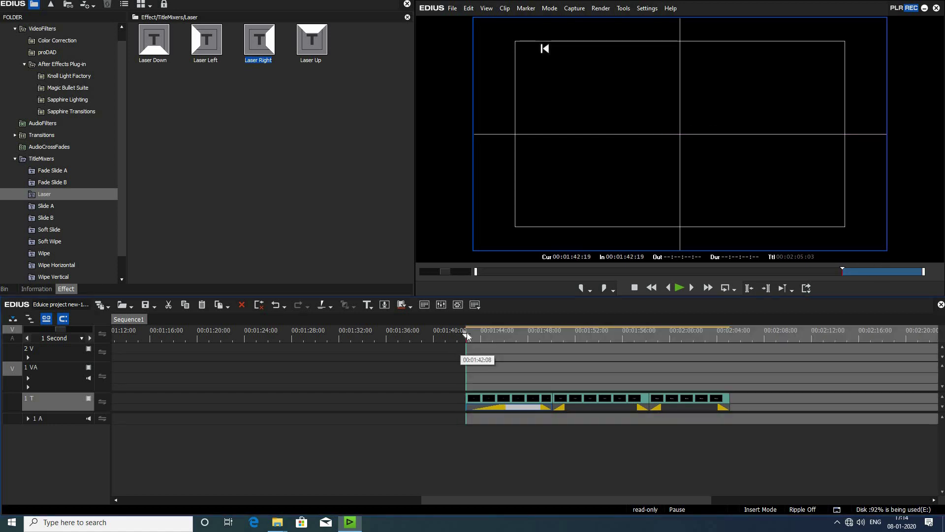
key("End")
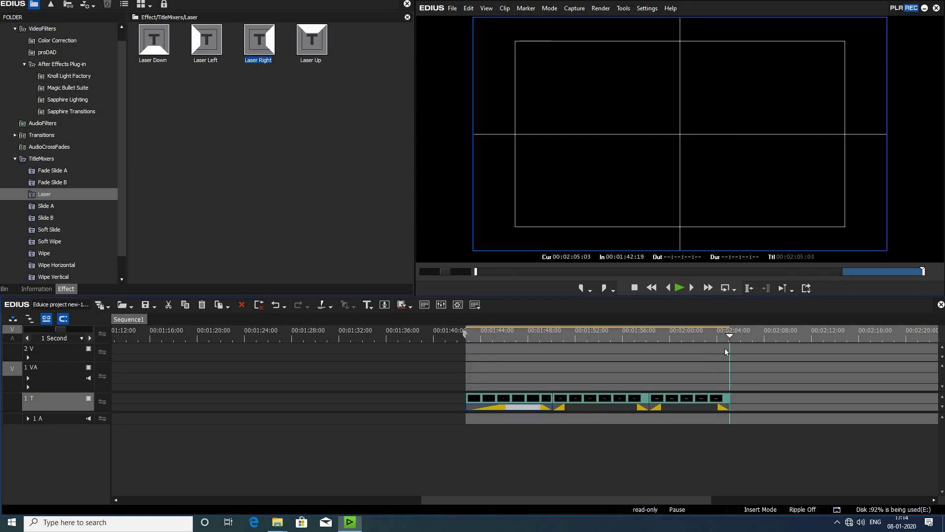
key("o")
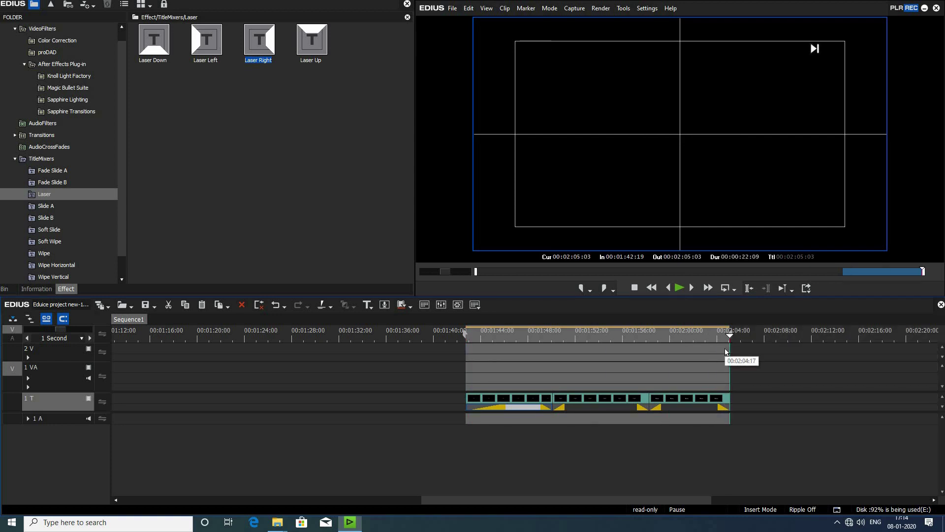
- Set up a file export of the range between the in and out points with the H.264/AVC exporter
key("F11")
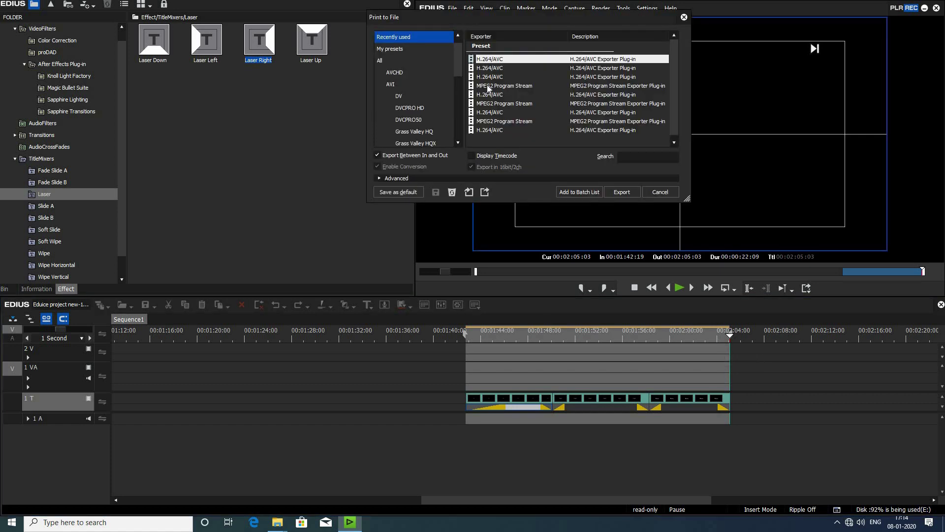
left_click_drag(459, 62, 458, 97)
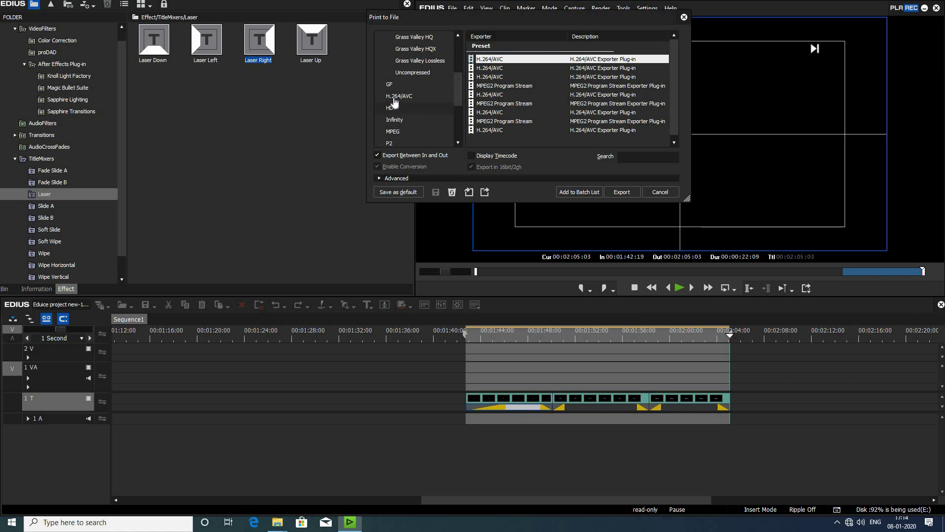
left_click(389, 98)
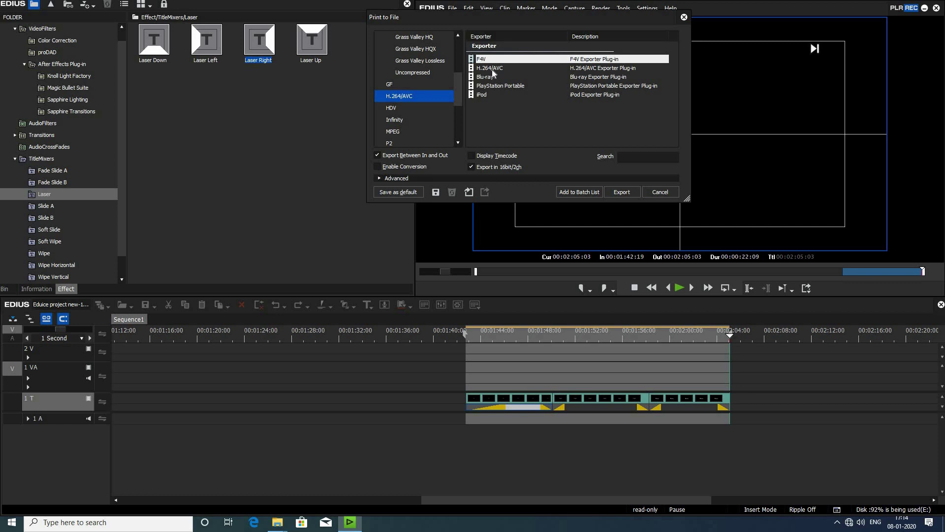
left_click(492, 69)
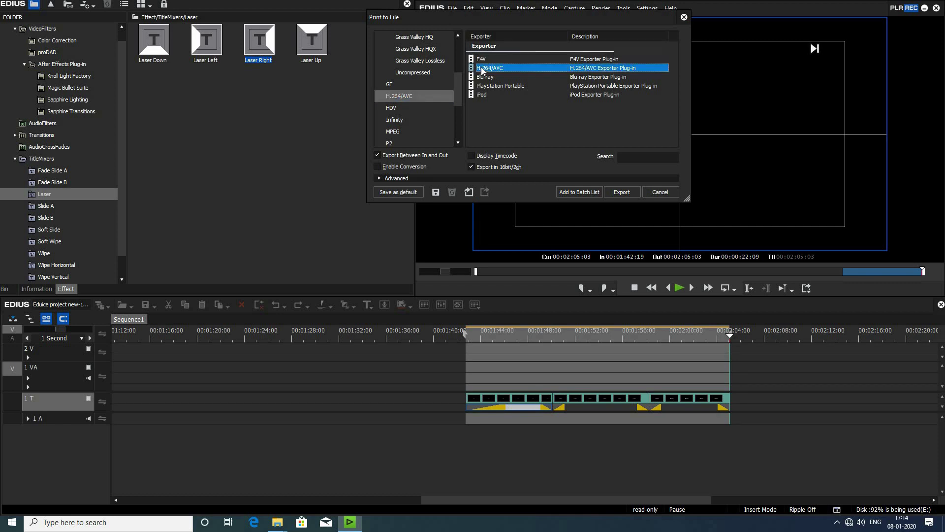
- Export the marked title range to the Desktop as a named MPEG-4 (*.mp4) file
left_click(608, 191)
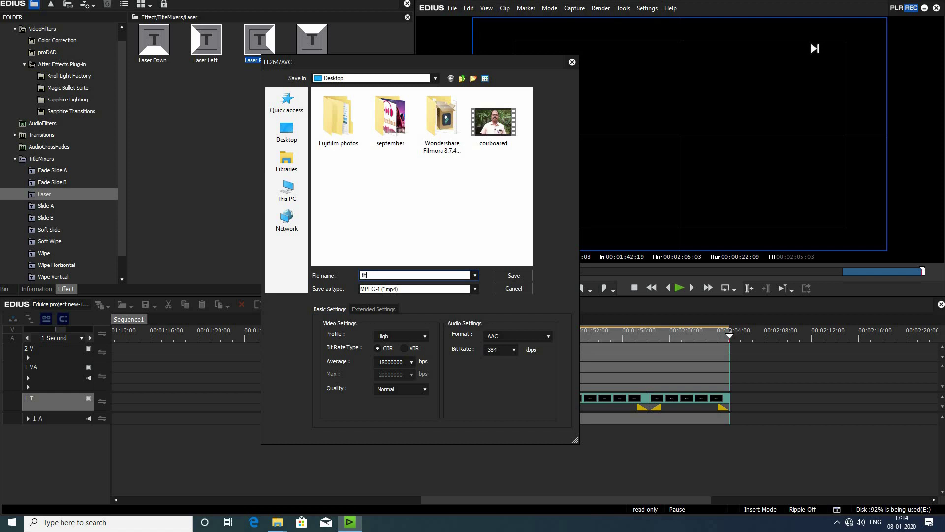
type("e")
left_click(515, 276)
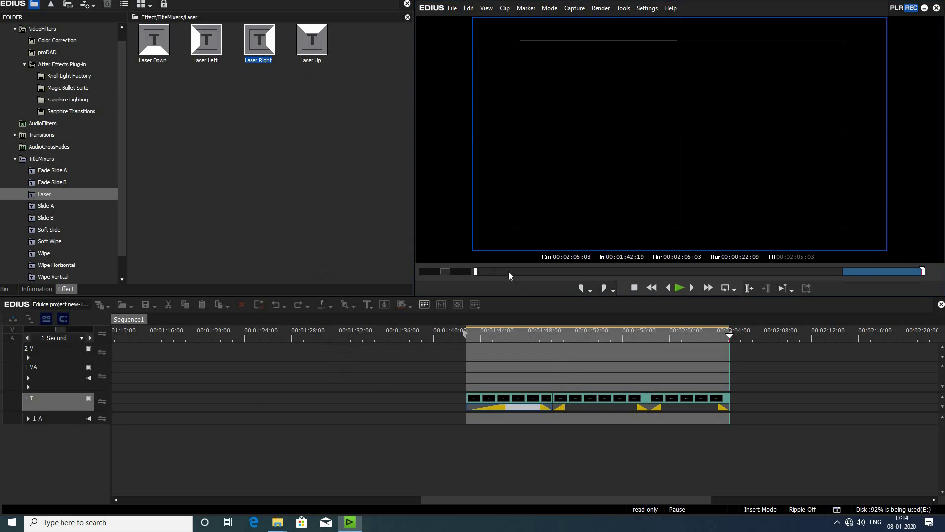